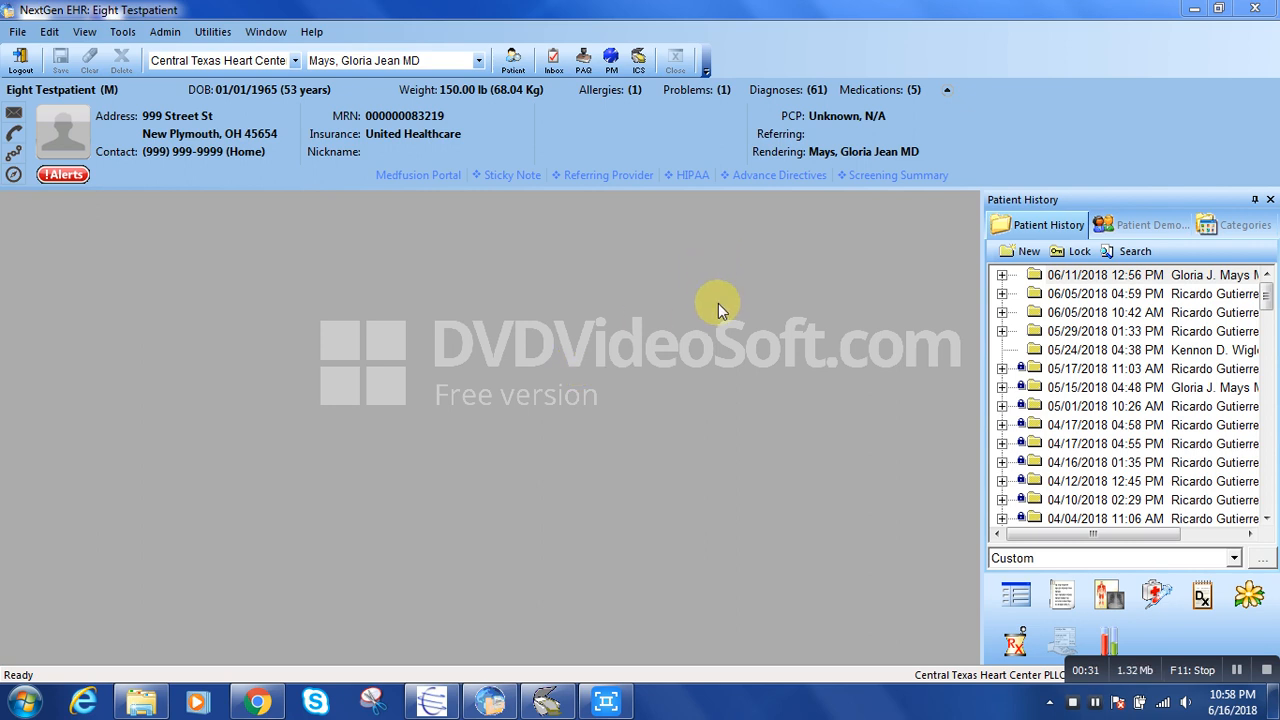
Create a new encounter in the patient's history and open the Telephone Call template in it.
click(1020, 249)
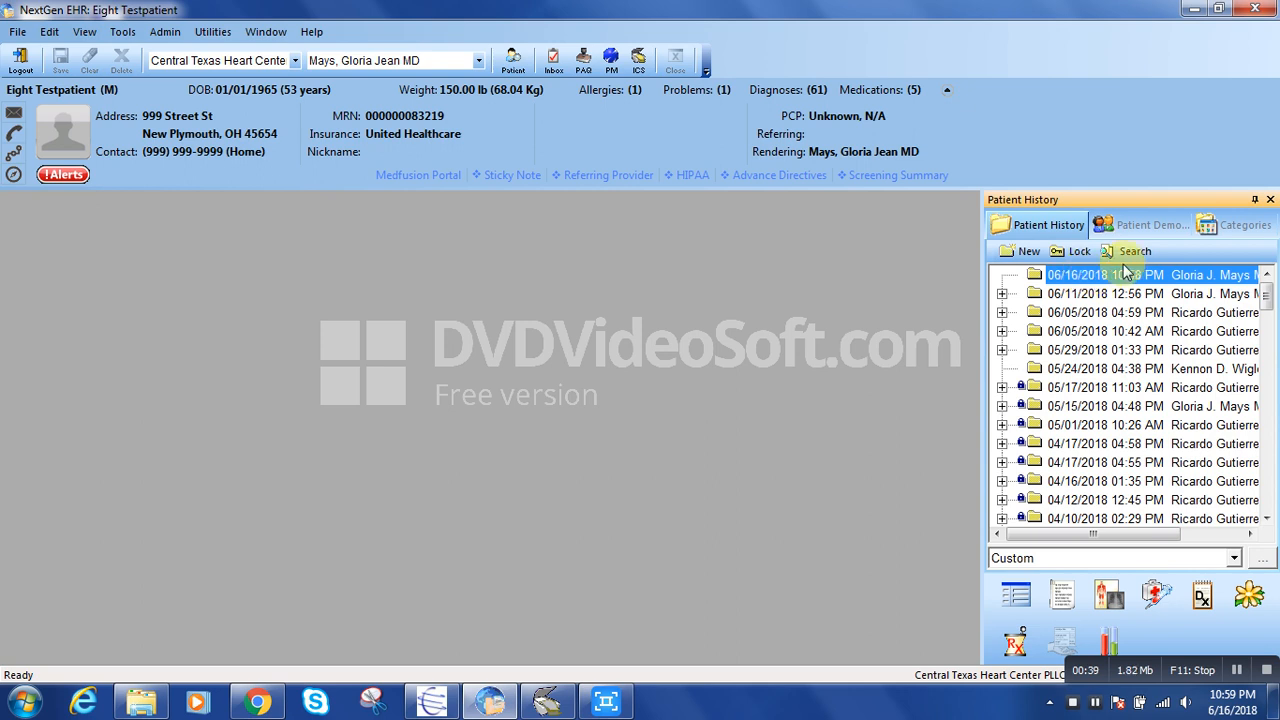
click(1016, 592)
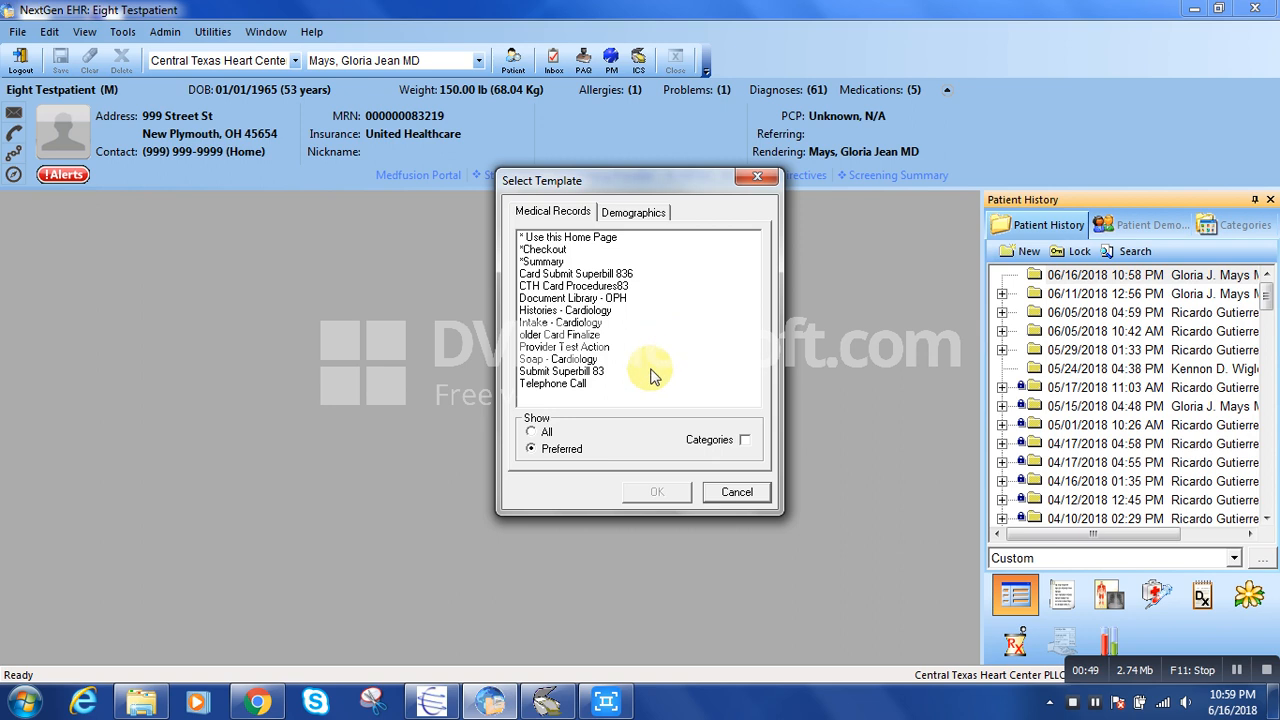
click(561, 386)
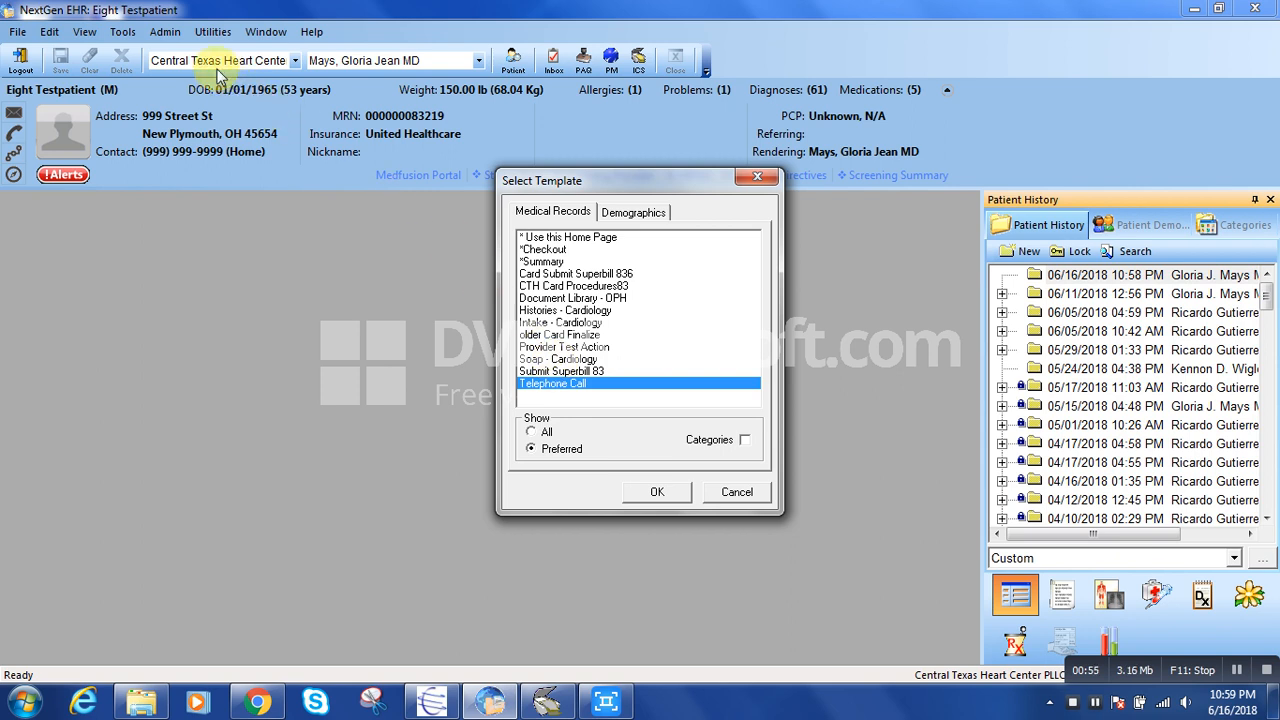
click(665, 493)
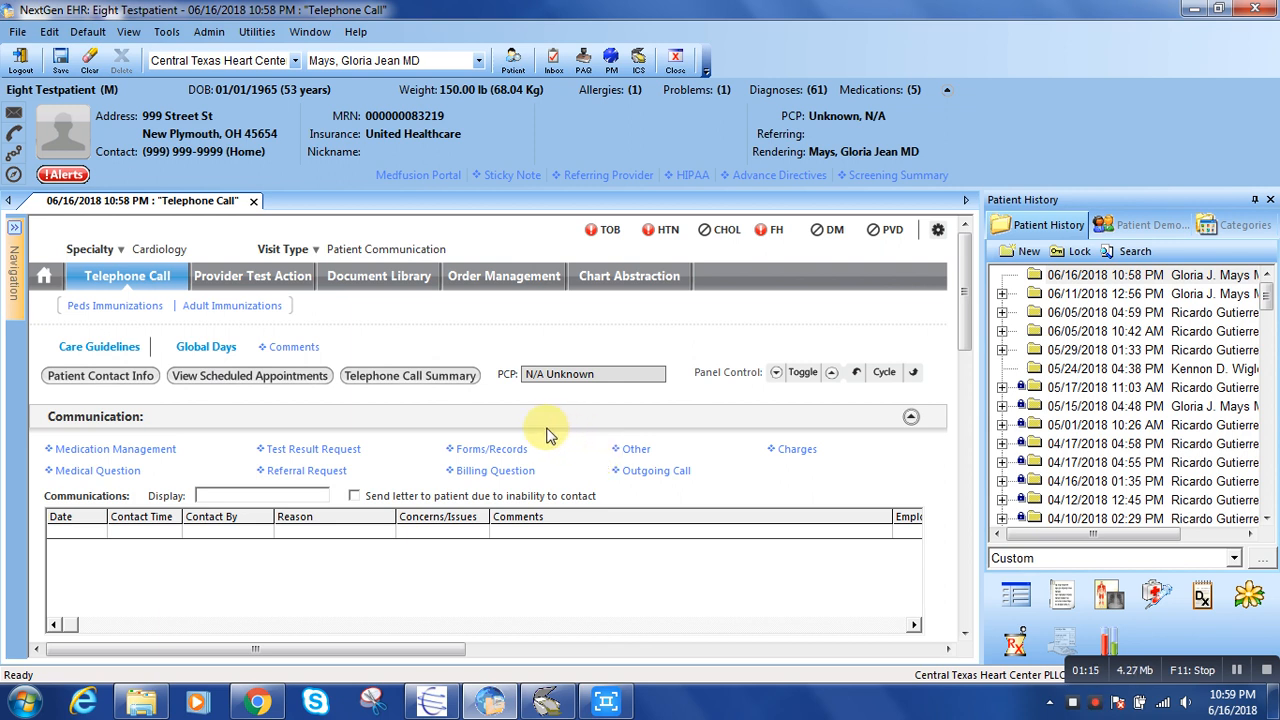
Start a Test Result Request communication and set its contact type to Incoming call.
click(330, 452)
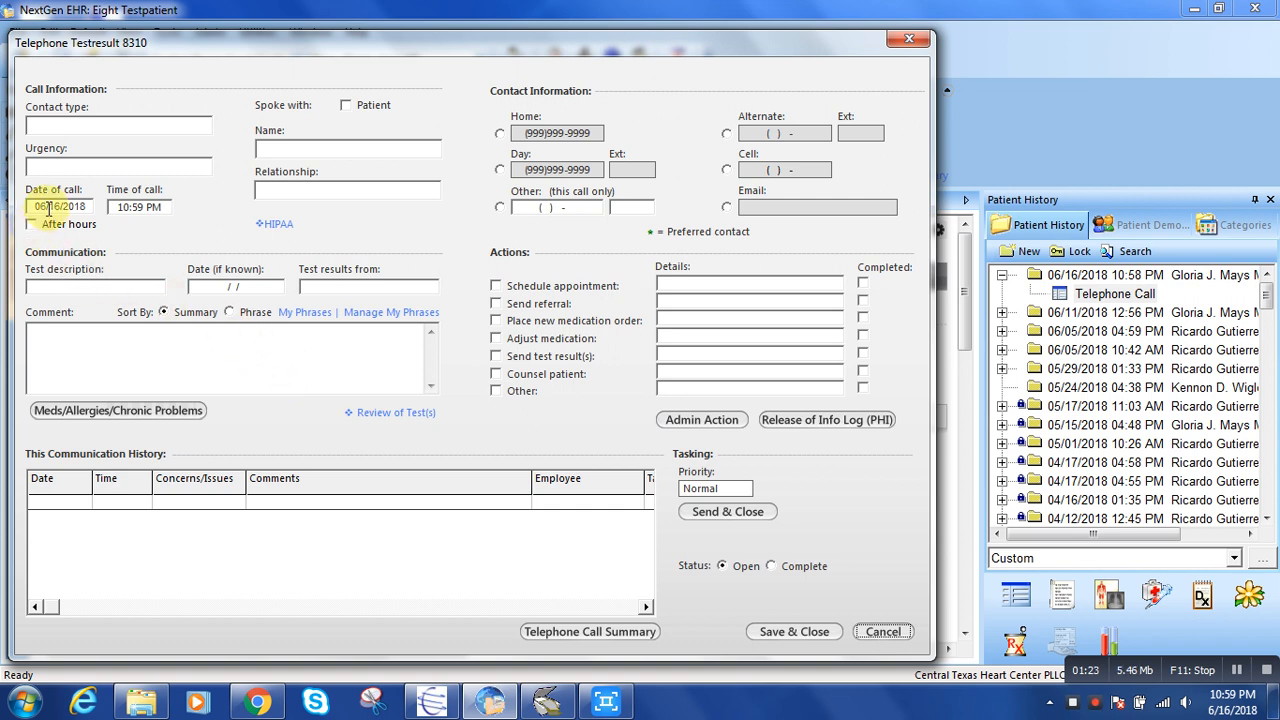
click(84, 124)
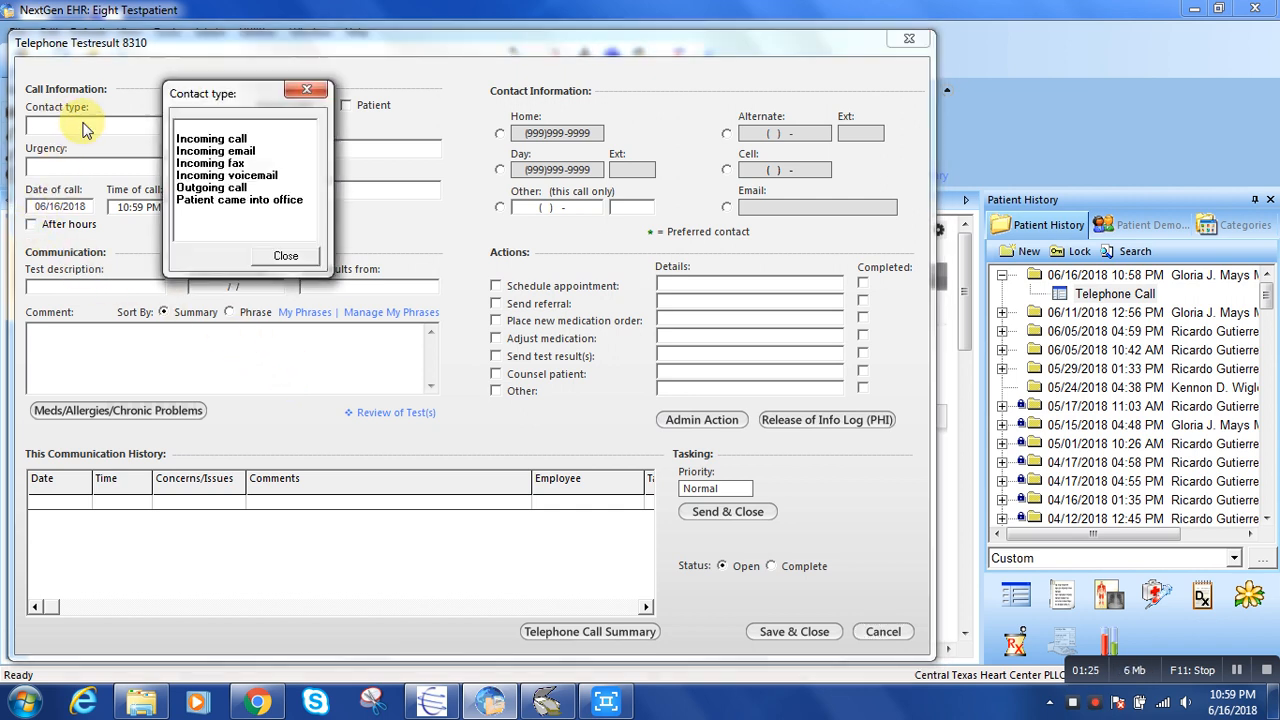
double_click(206, 143)
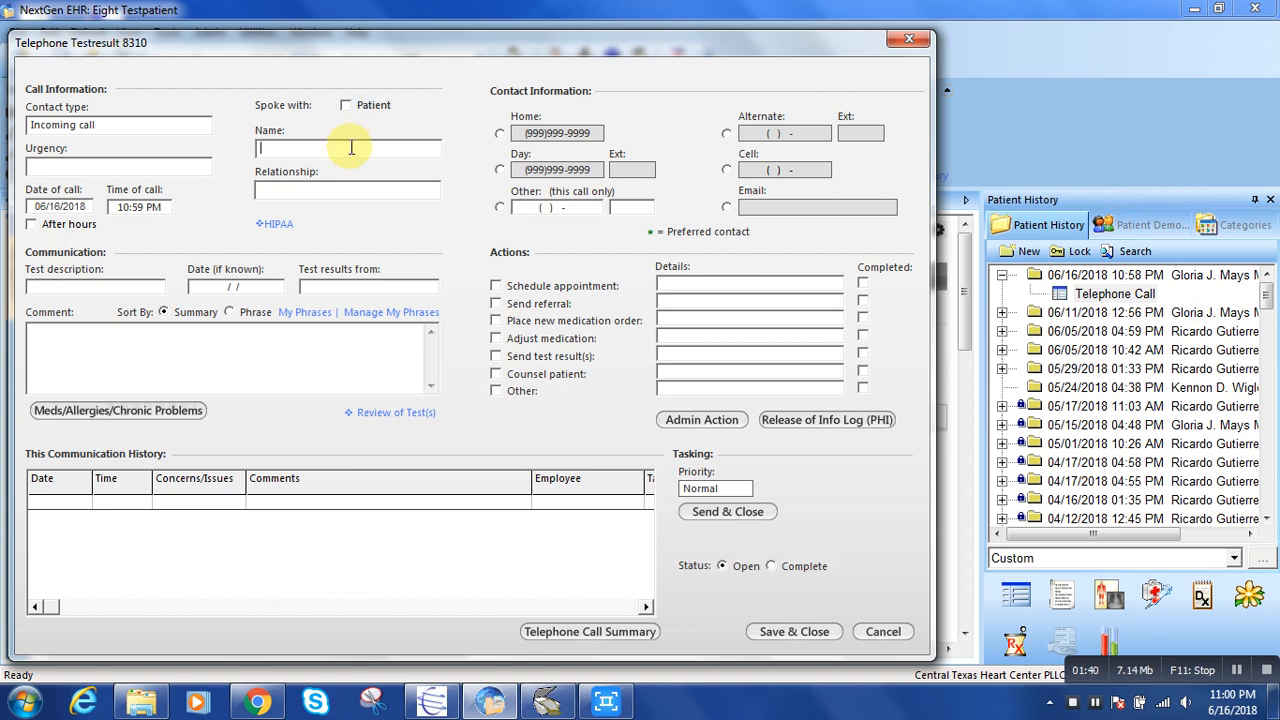
Record the caller's name with the relationship daughter, and check the HIPAA disclosure information.
click(358, 196)
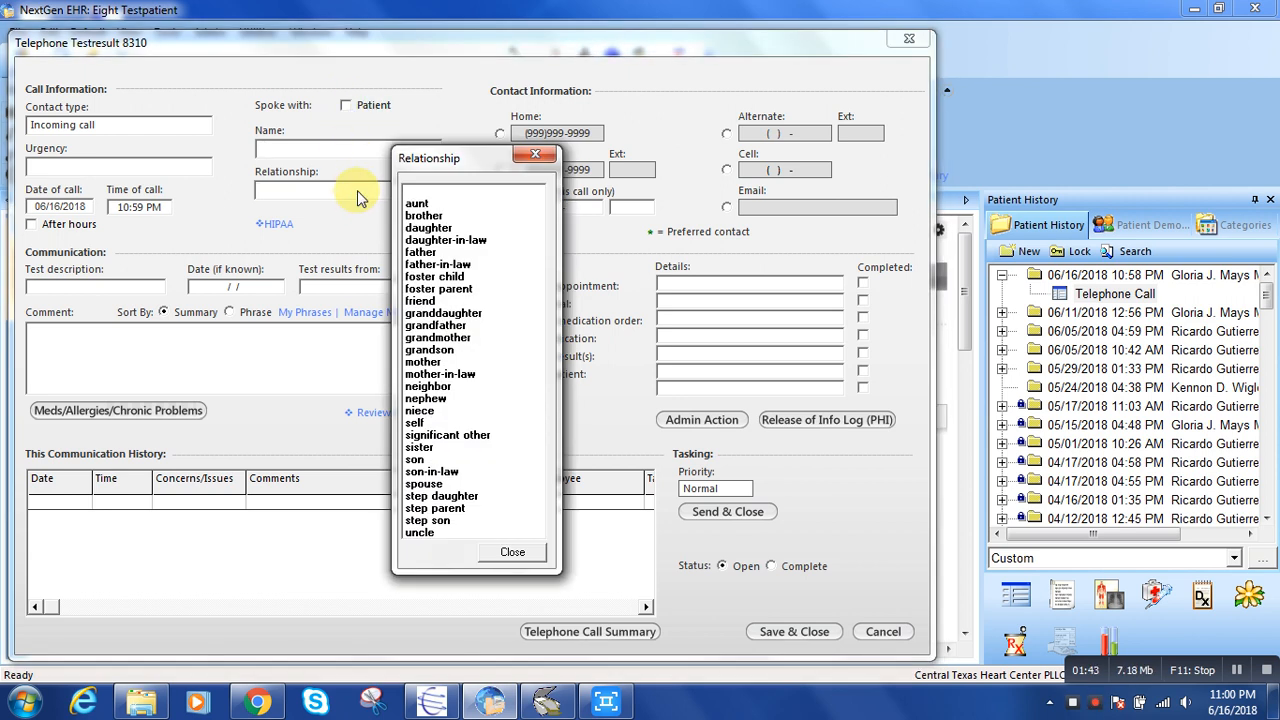
double_click(428, 228)
click(352, 146)
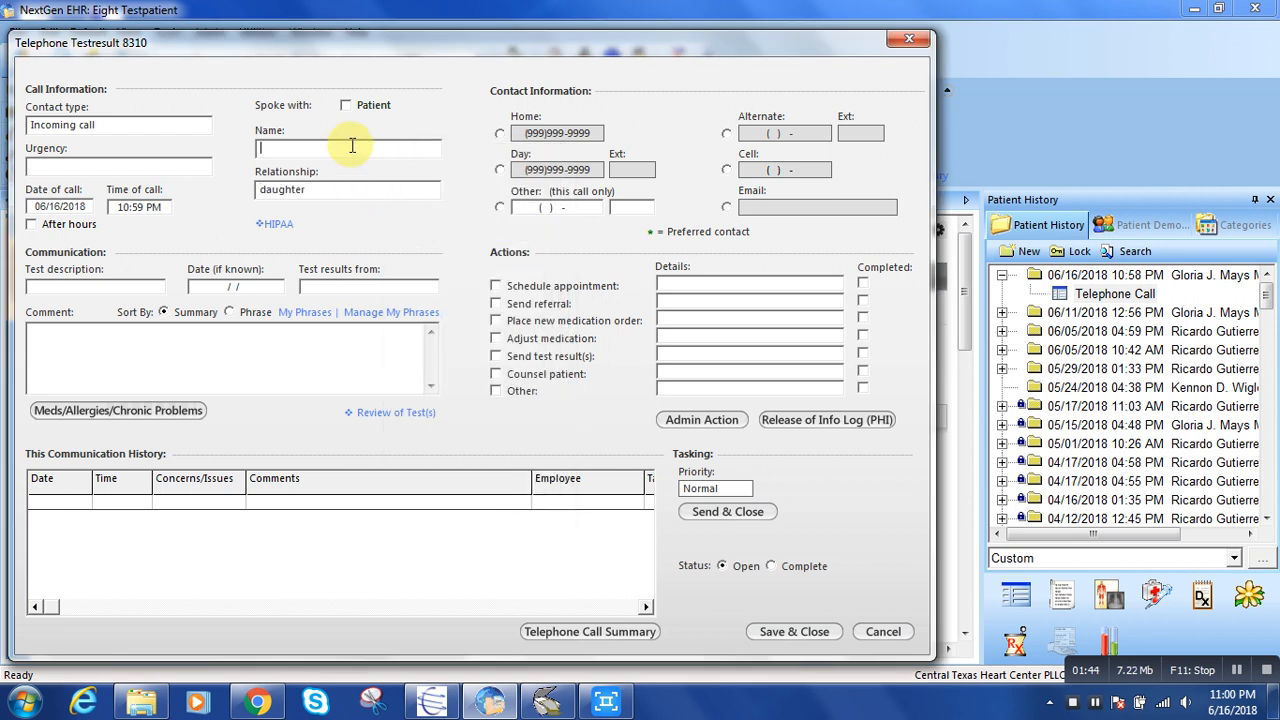
text(Katie)
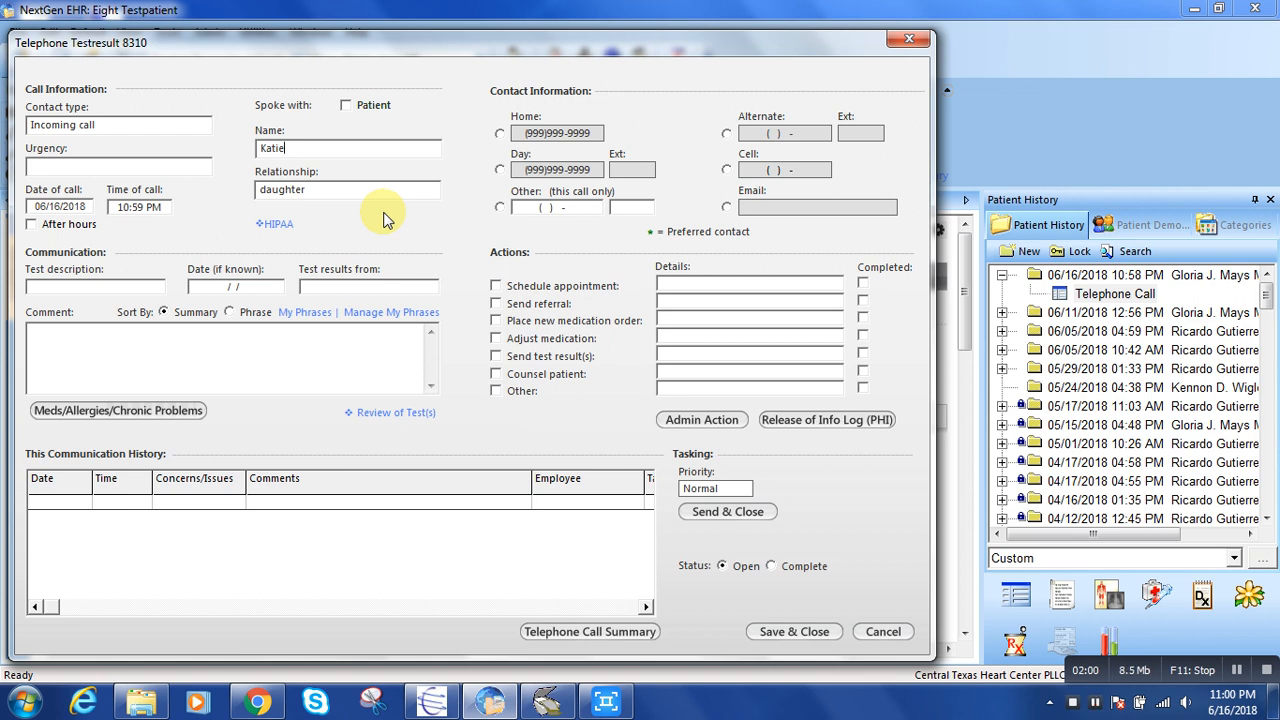
click(278, 224)
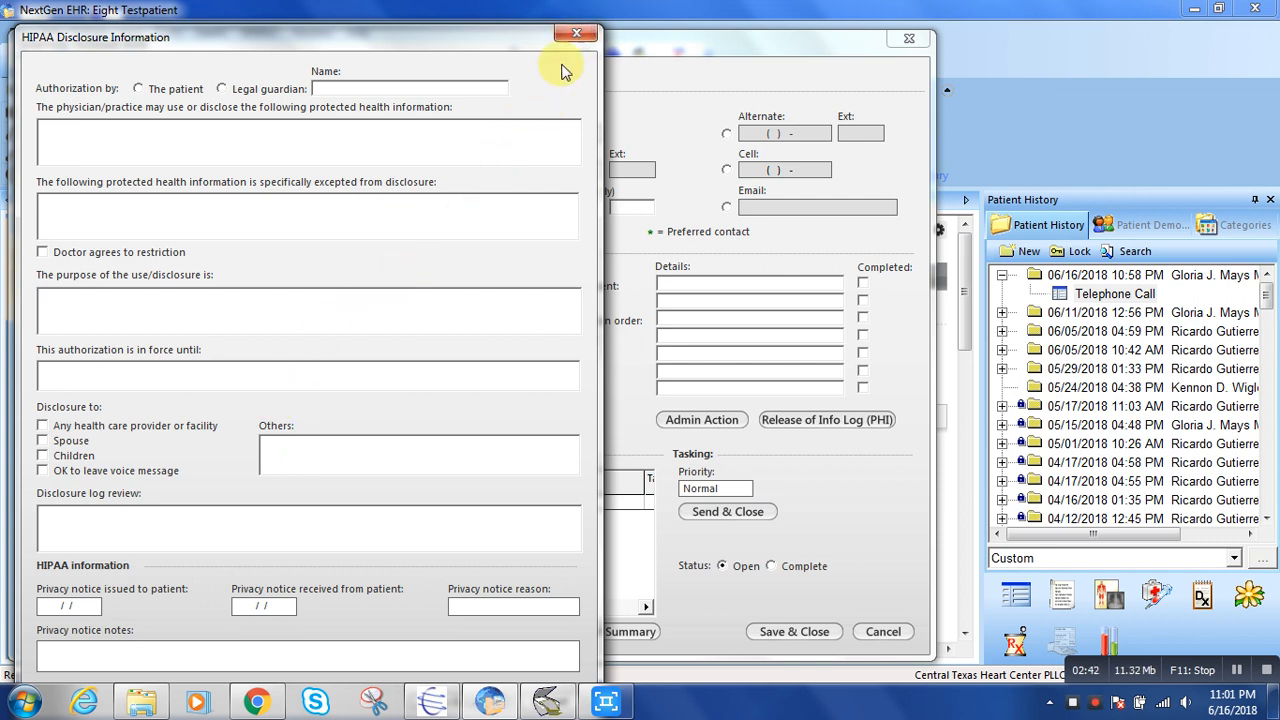
click(576, 36)
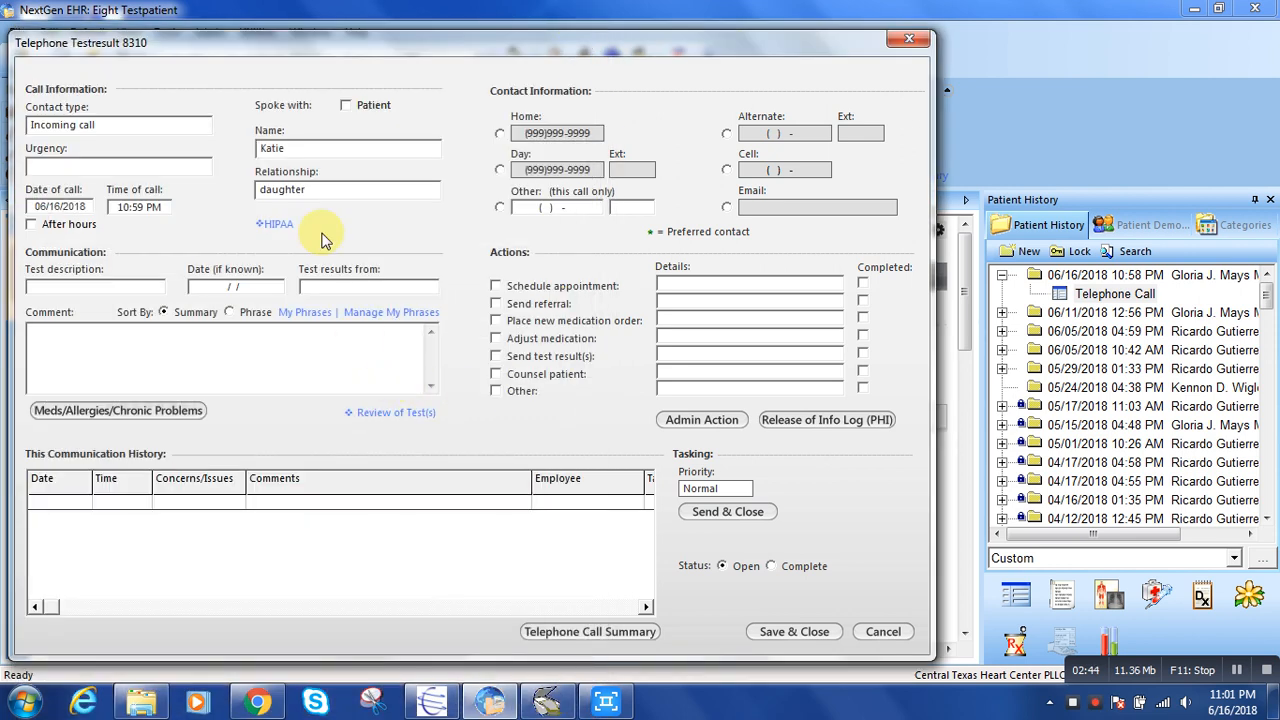
Mark the patient as spoken with and enter the comment "Patient called requesting FVS results. Results rendered to patient. She voiced understanding.".
click(345, 105)
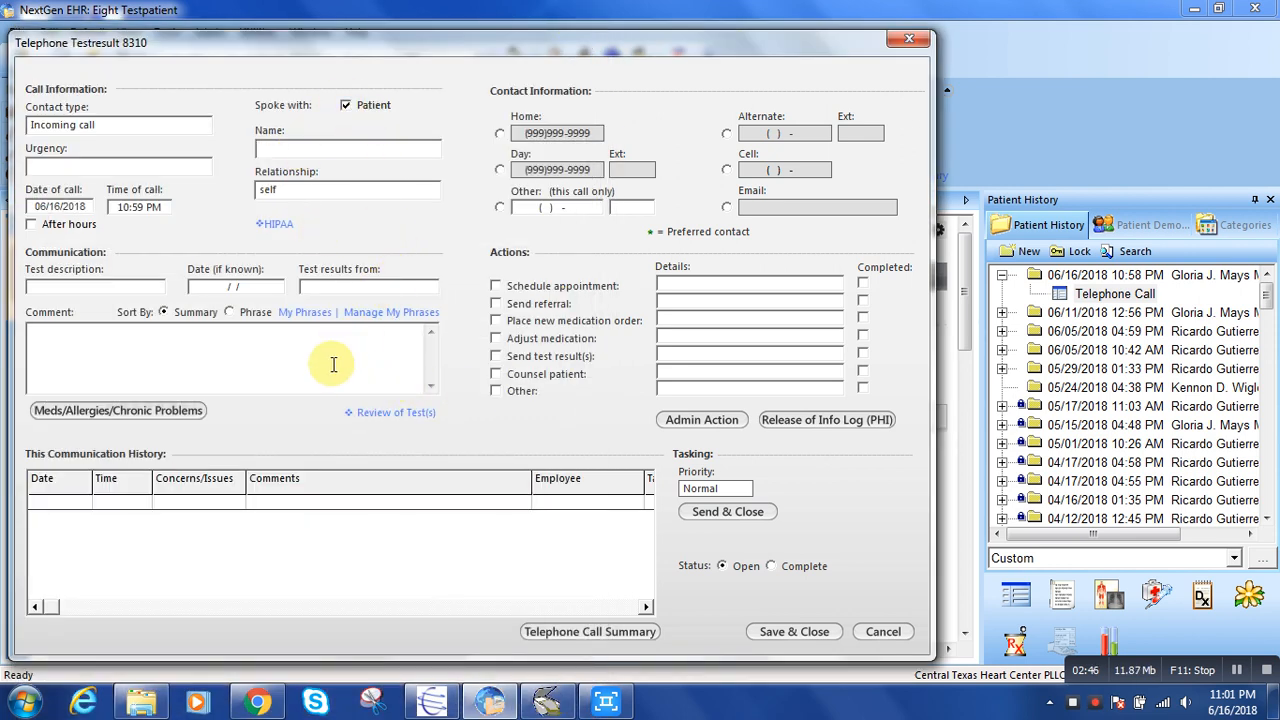
click(283, 361)
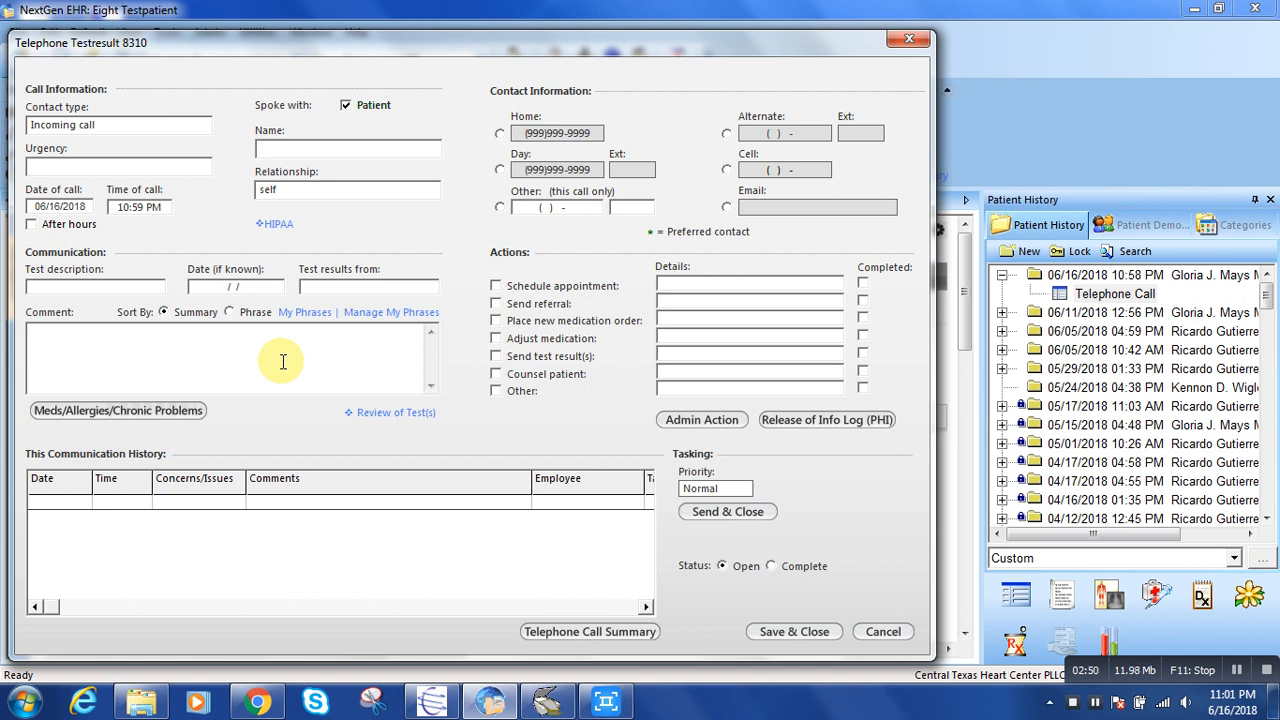
text(Pta)
key(BackSpace)
text(tient called reques)
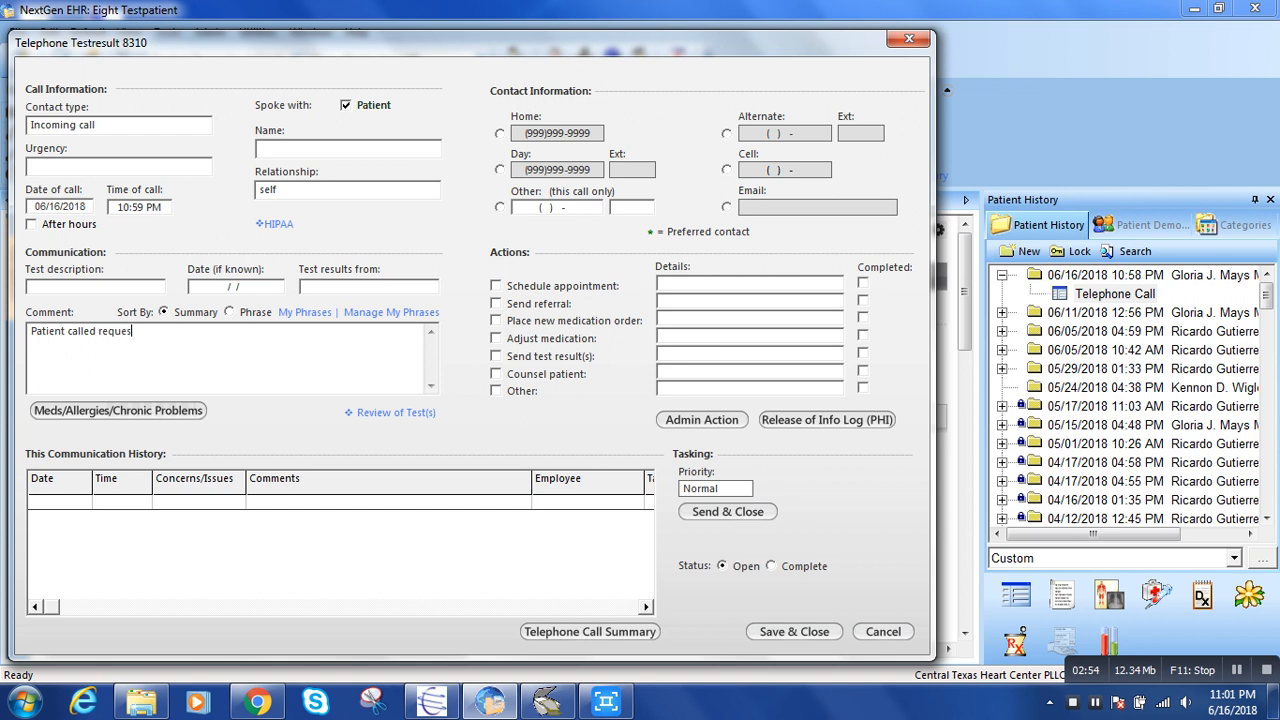
text(ting FVS results. Results rendered to patie)
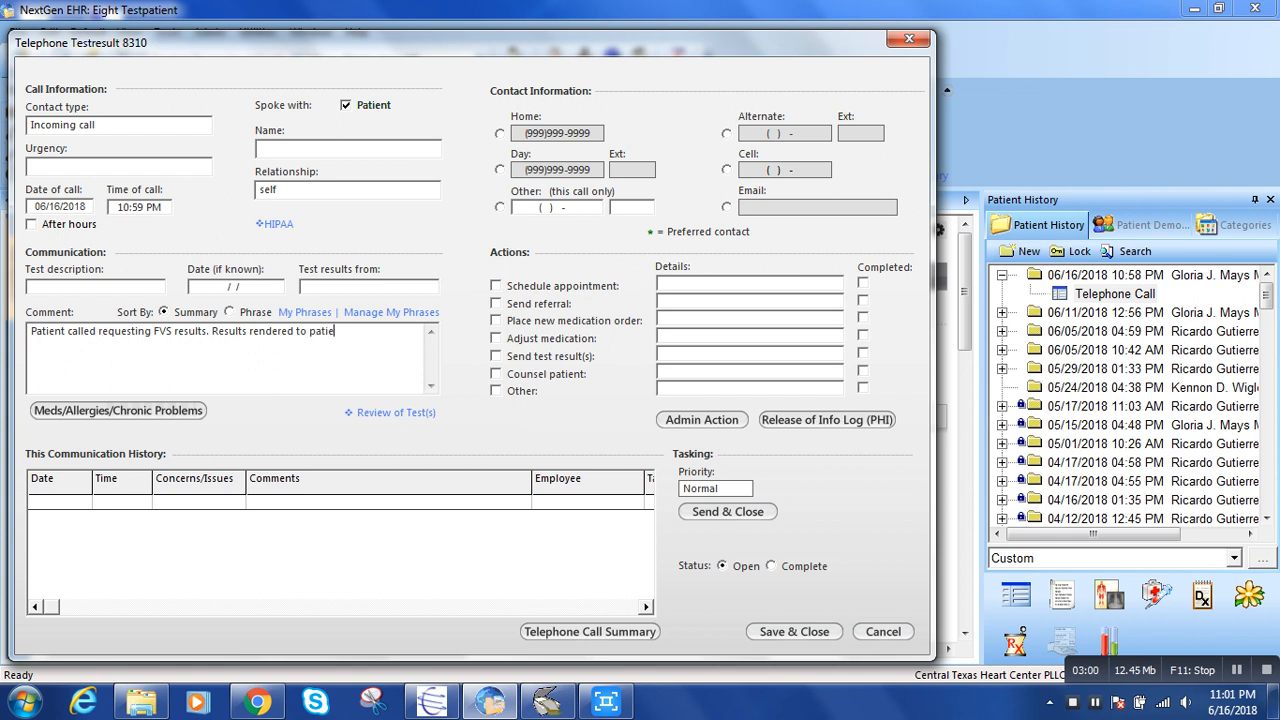
text(nt. She voiced understanding.)
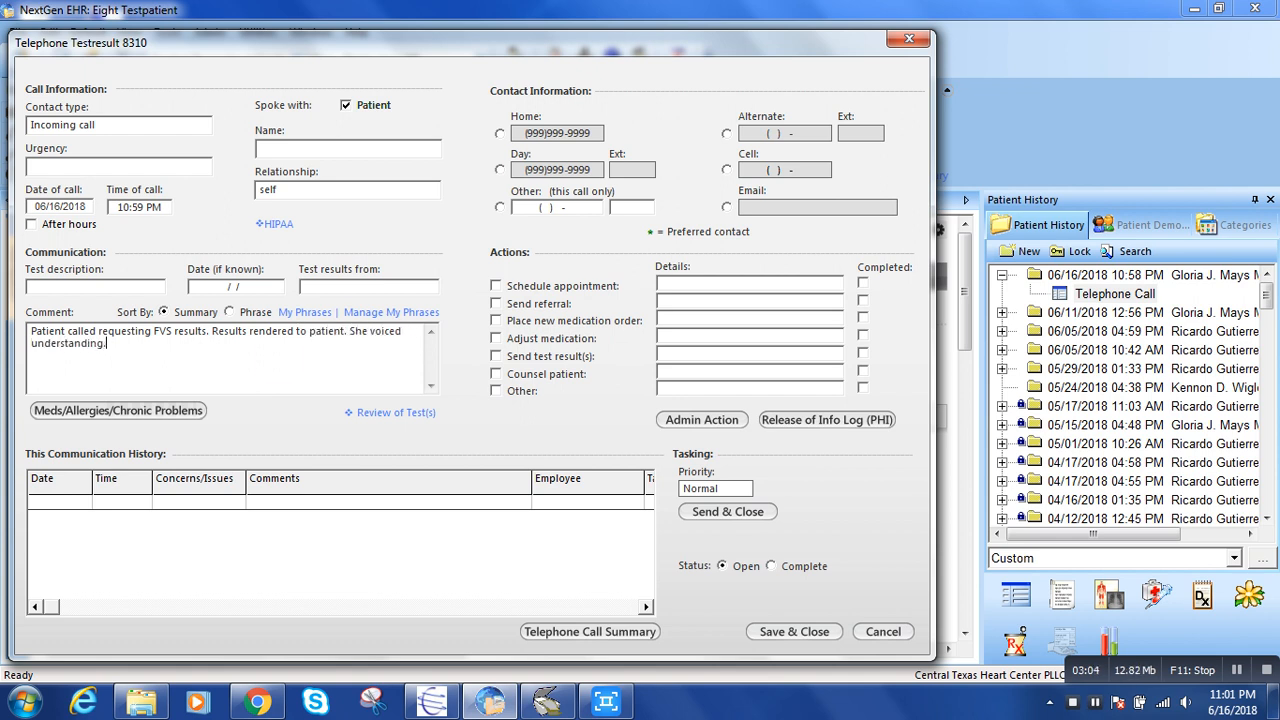
click(281, 361)
Leave the communication's status at Open and send it as a task to the fourth user in Favorites.
click(772, 567)
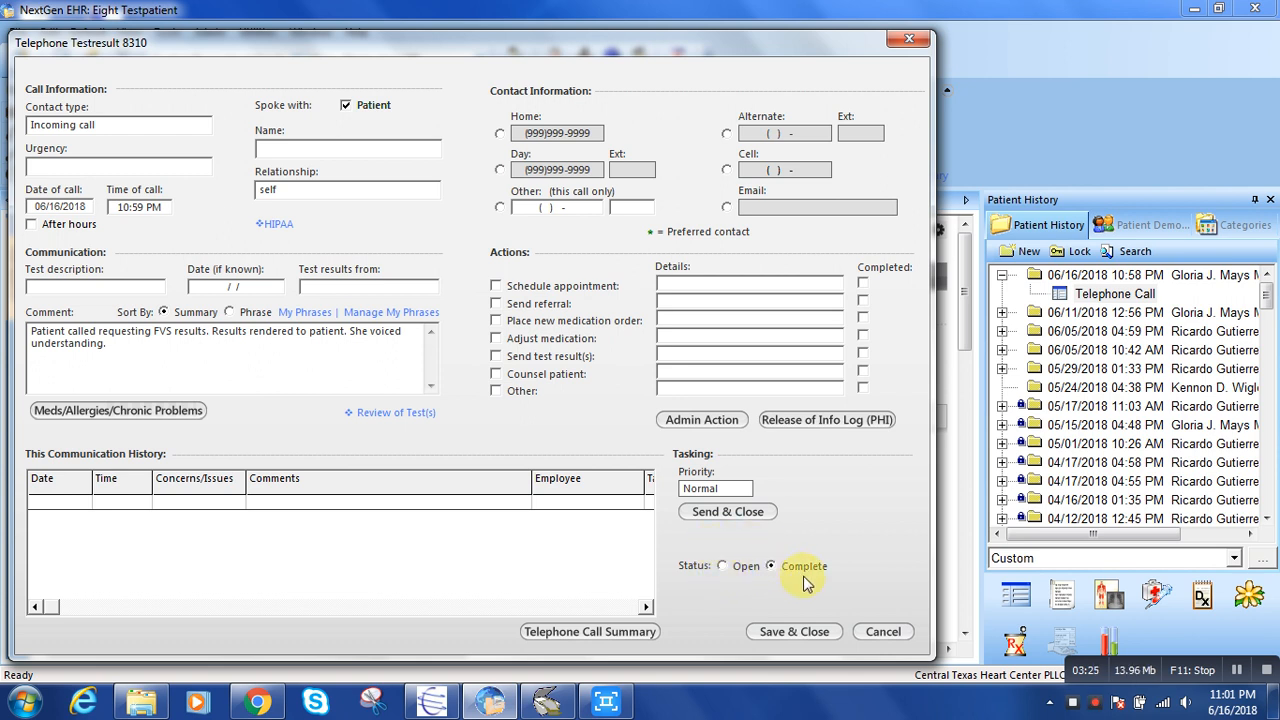
click(723, 567)
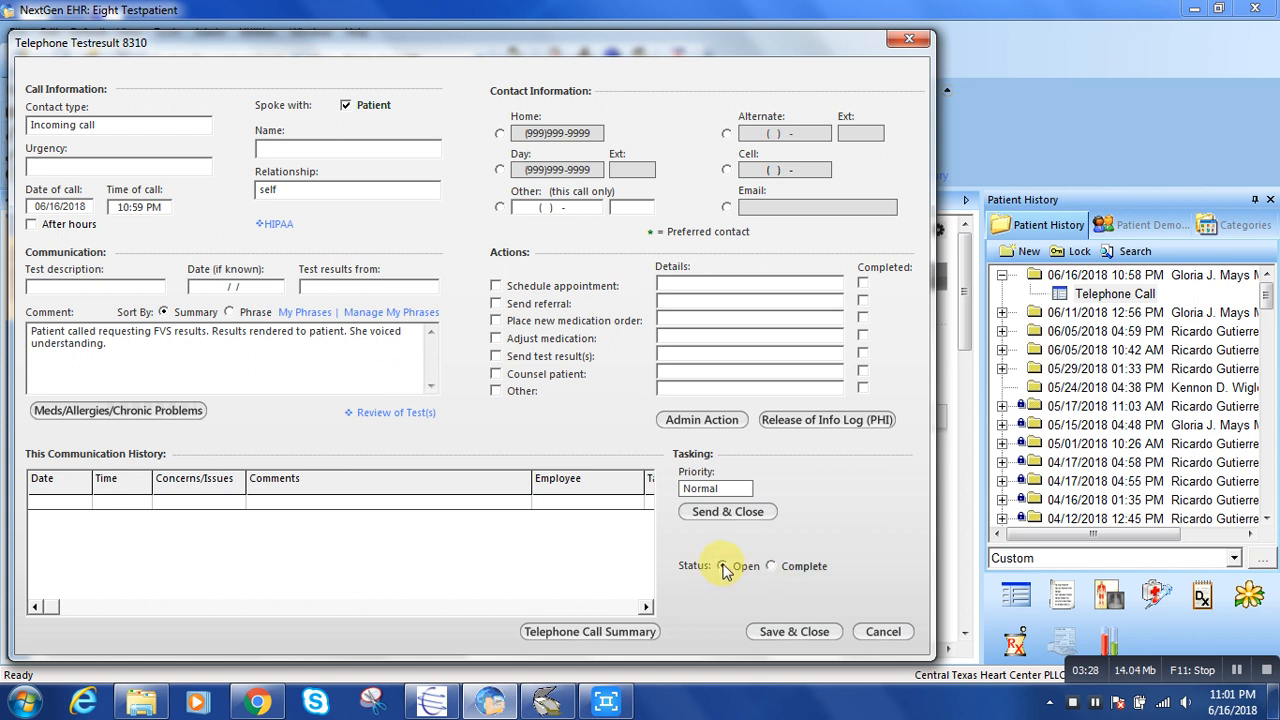
click(727, 512)
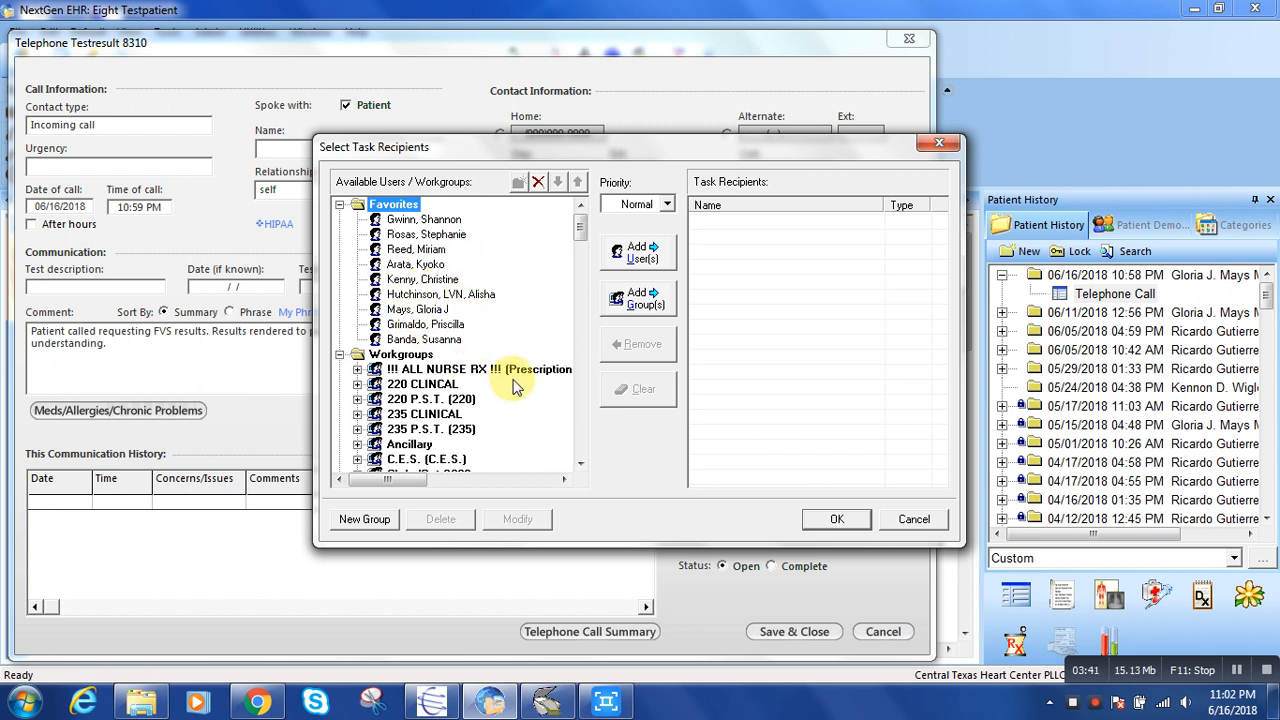
double_click(437, 270)
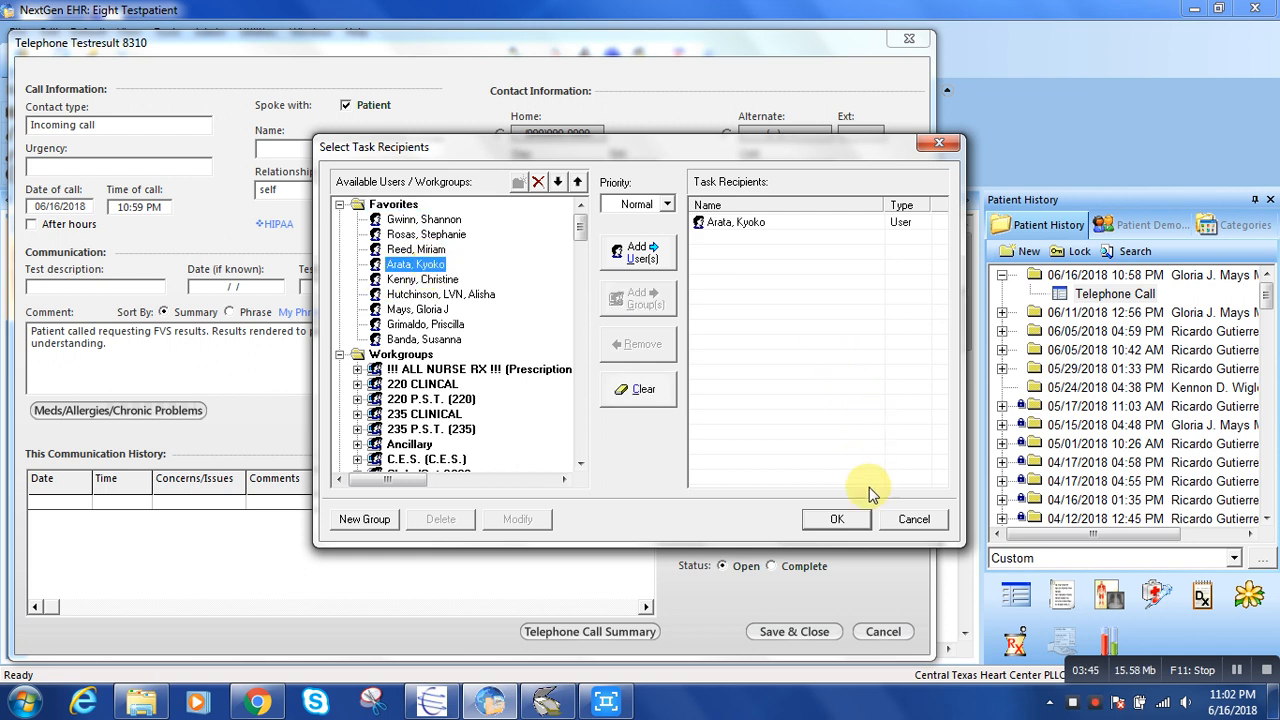
click(838, 519)
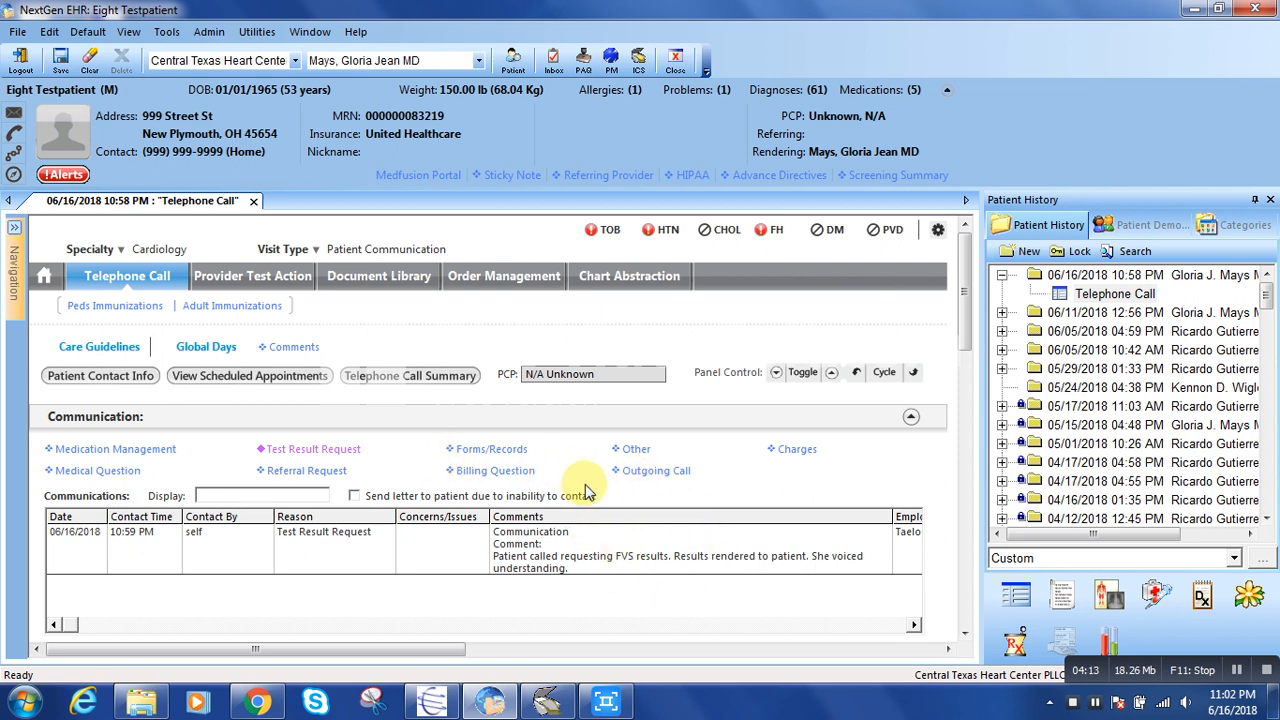
Start an Other communication with contact type Incoming voicemail and comment that the patient LVM requesting to be scheduled with the doctor in 3 months (TEST).
click(635, 450)
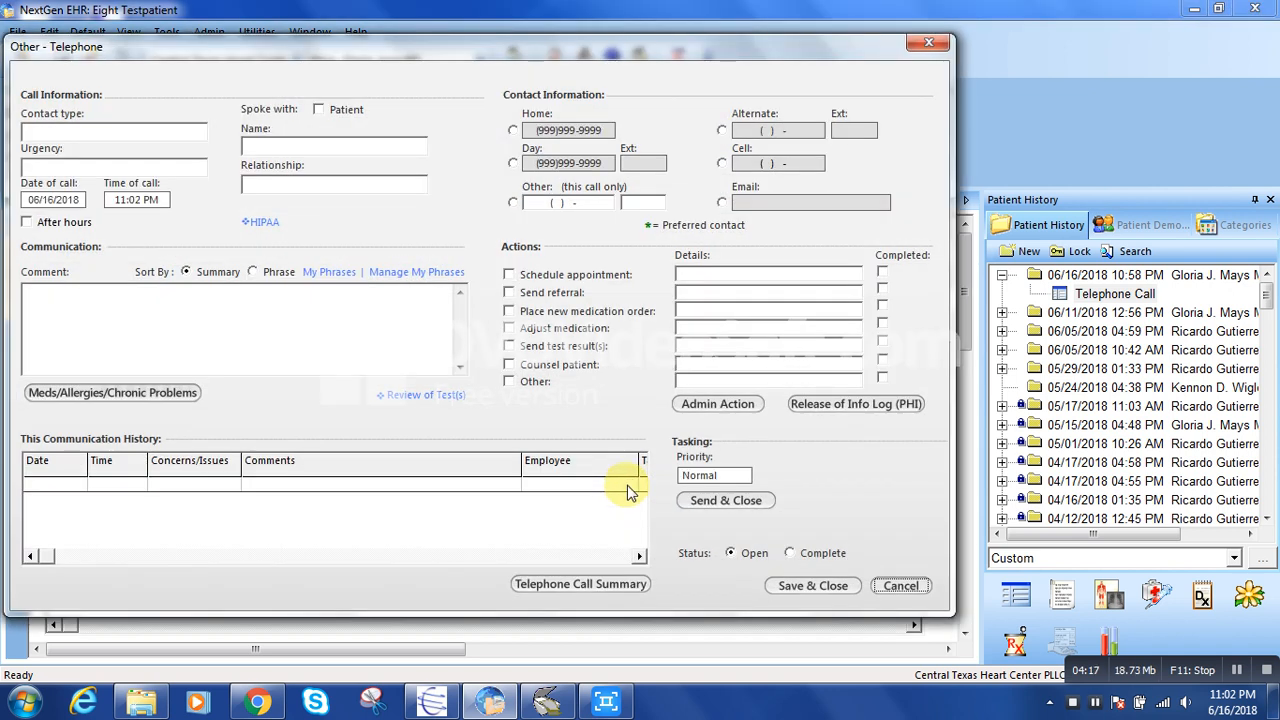
click(183, 131)
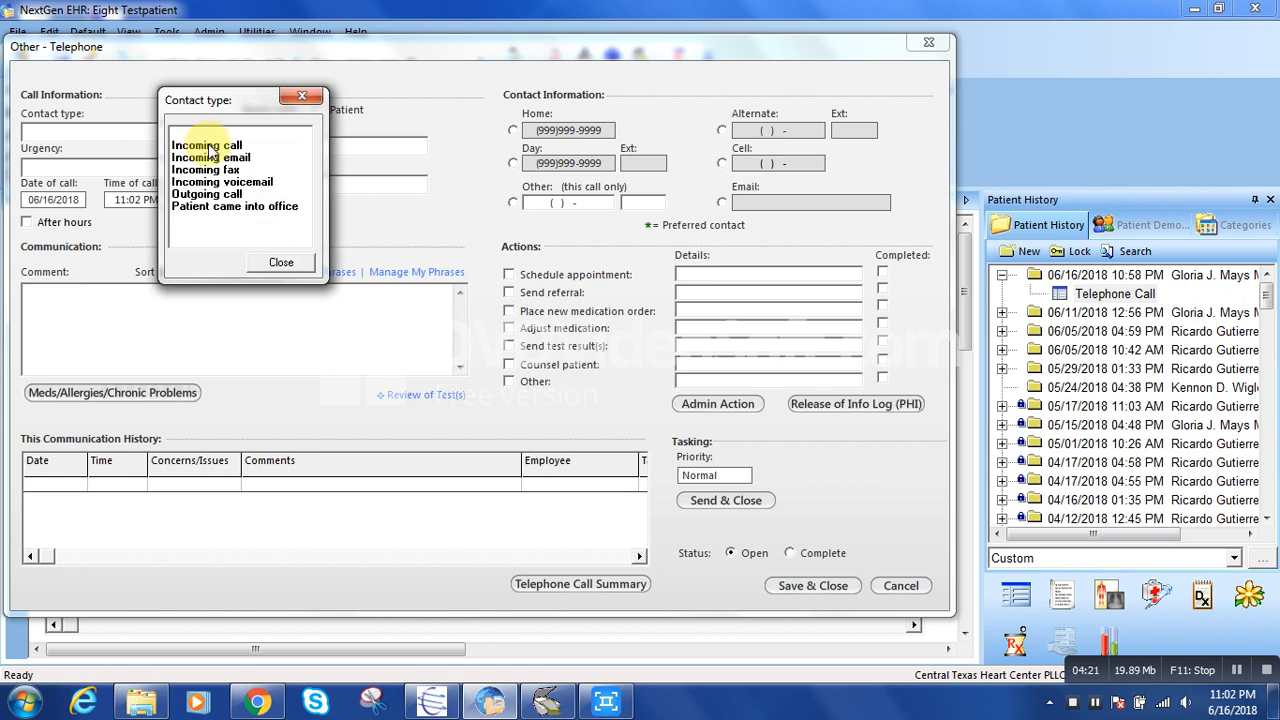
double_click(244, 182)
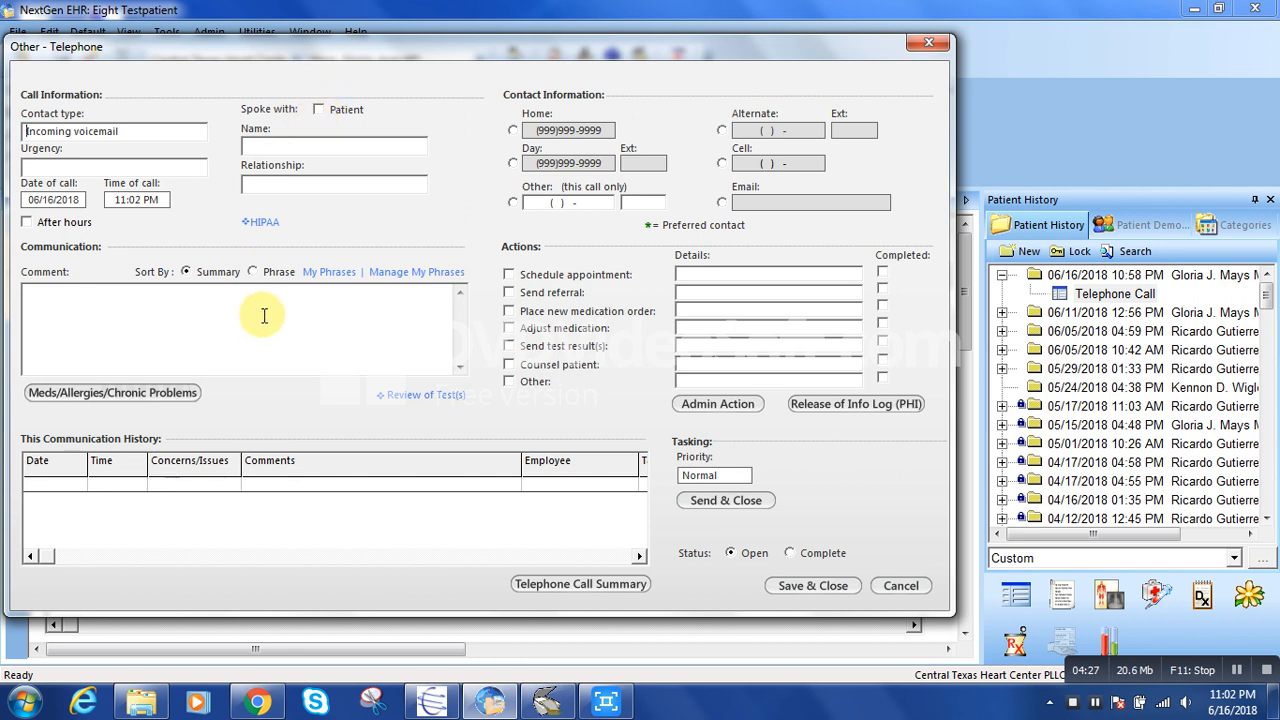
text(P)
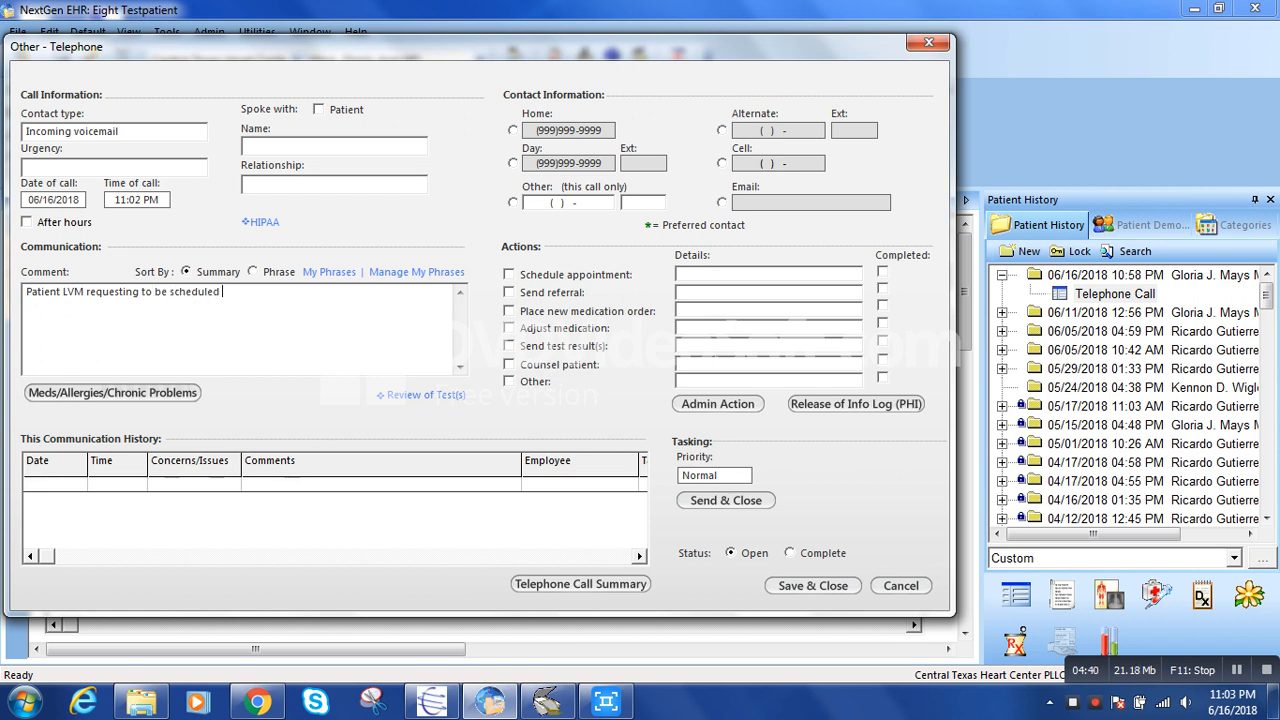
text(Dr. Mays in 3 months. (TEST)
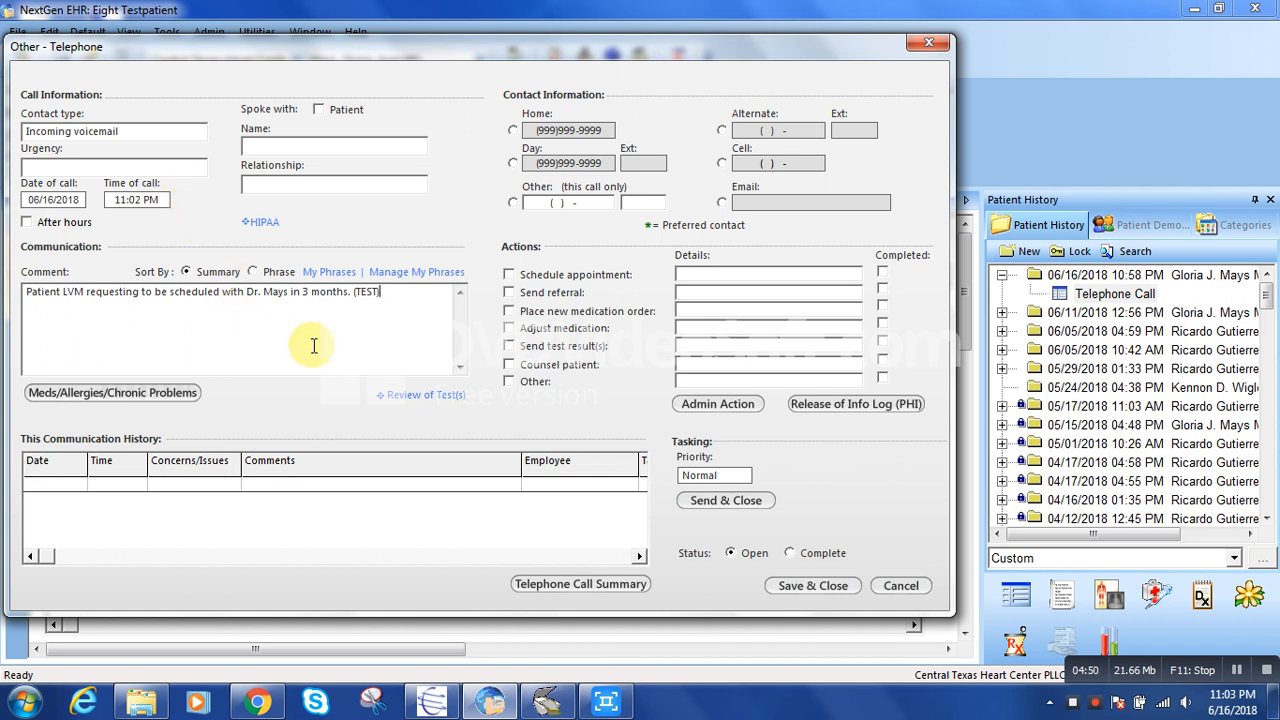
Try the High tasking priority and set it back to Normal.
click(733, 475)
double_click(755, 478)
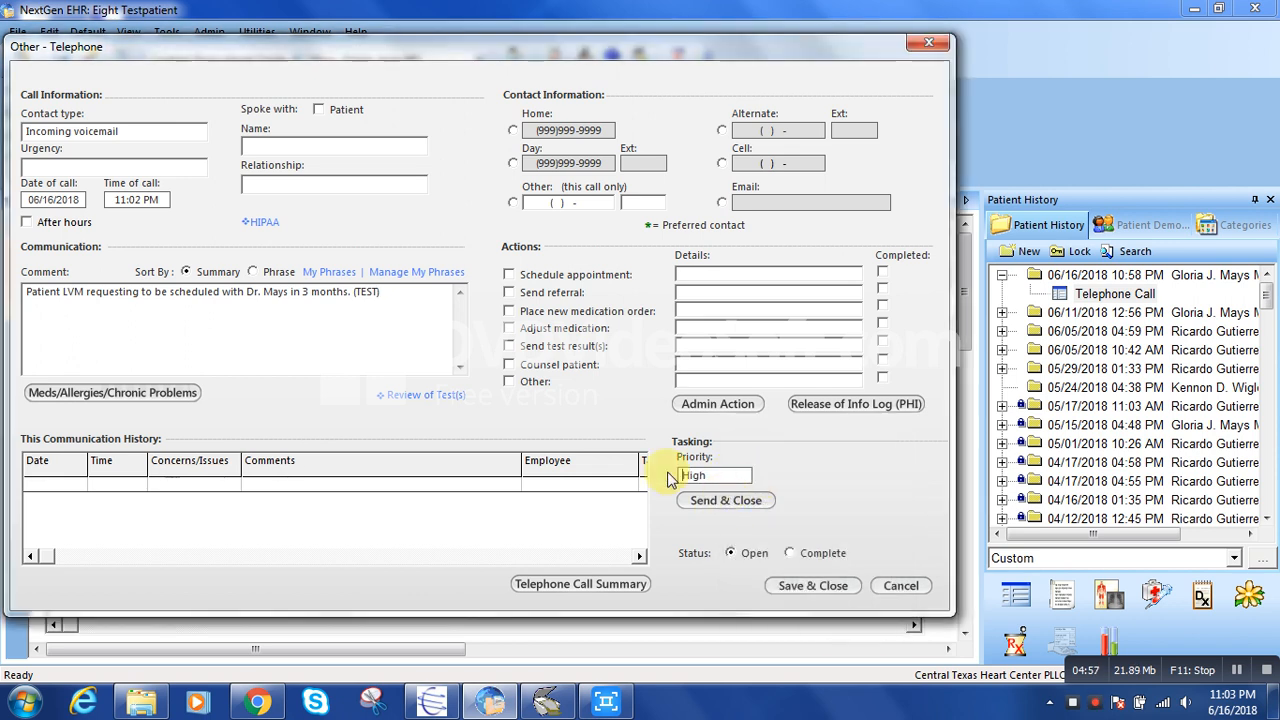
click(727, 480)
double_click(760, 501)
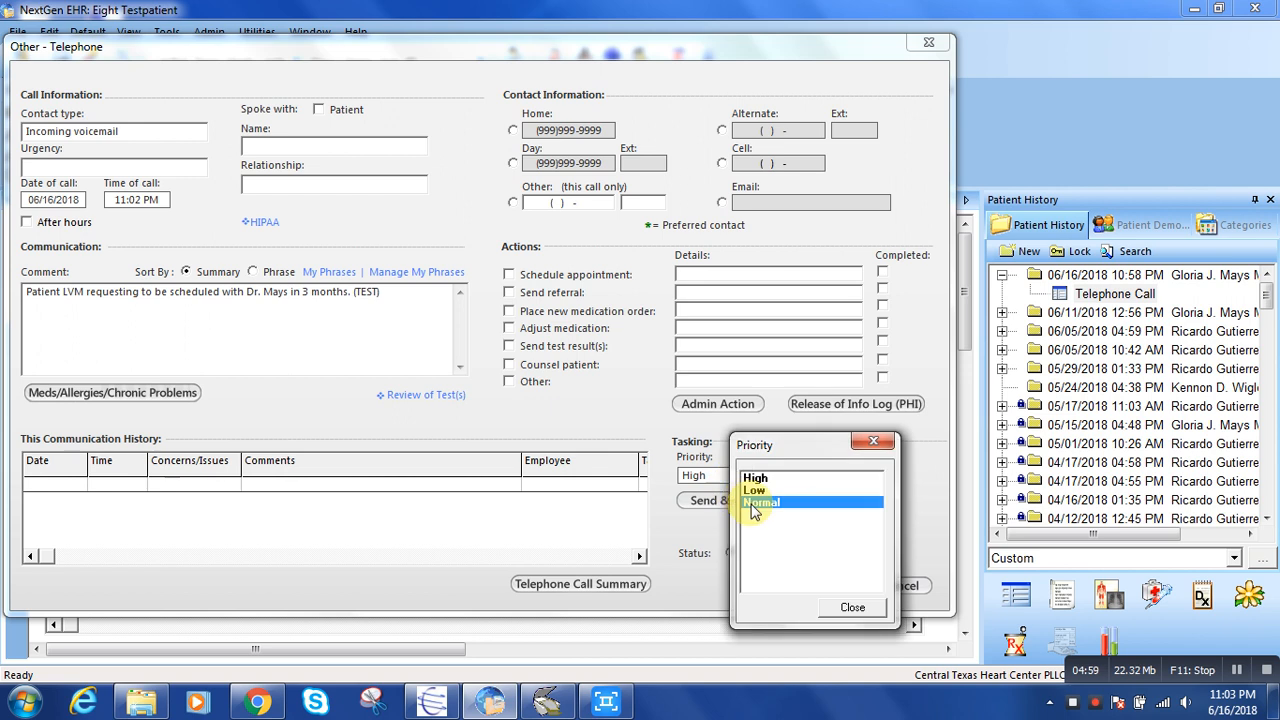
Begin sending the voicemail communication as a task and add the fourth, fifth and sixth Favorites users as recipients.
click(749, 503)
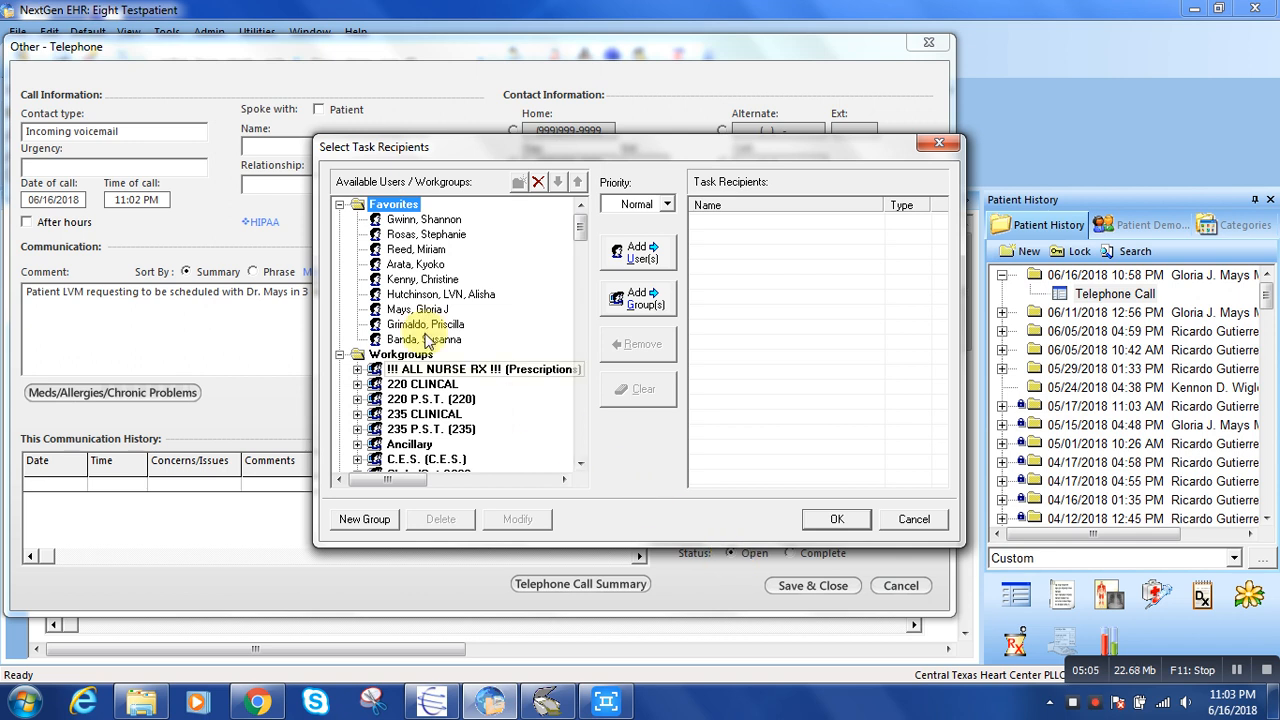
double_click(437, 265)
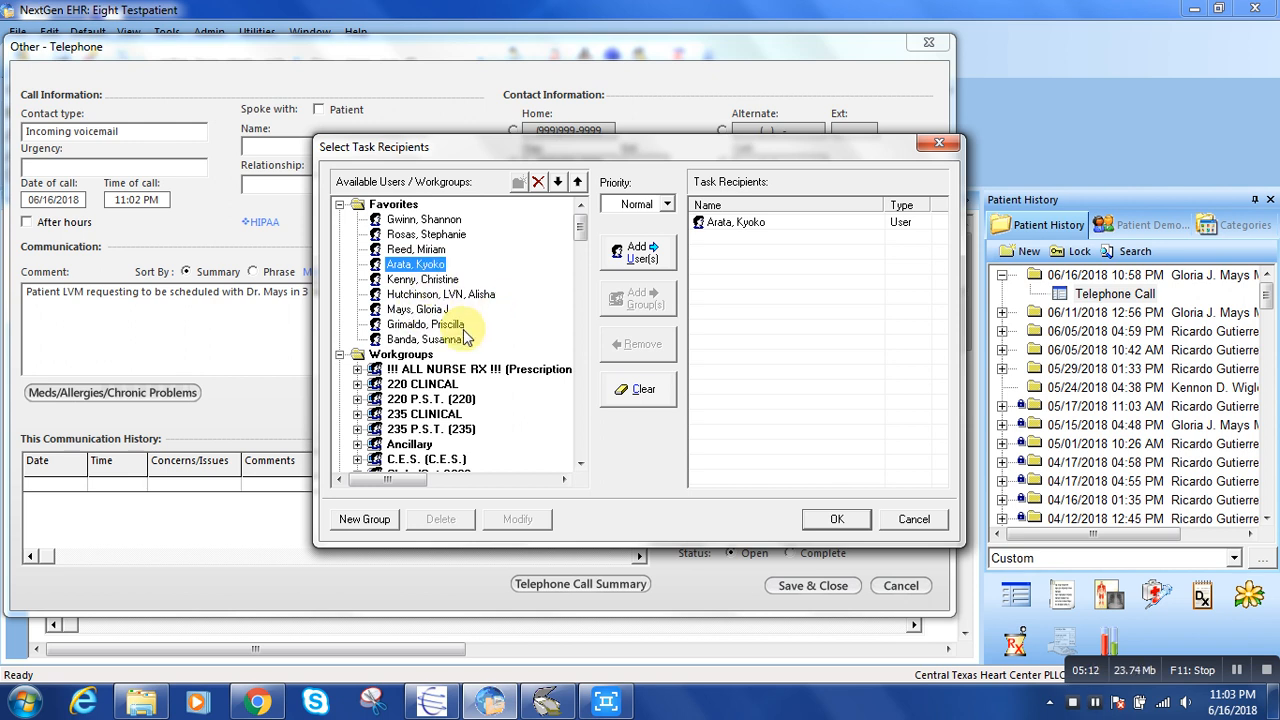
double_click(455, 281)
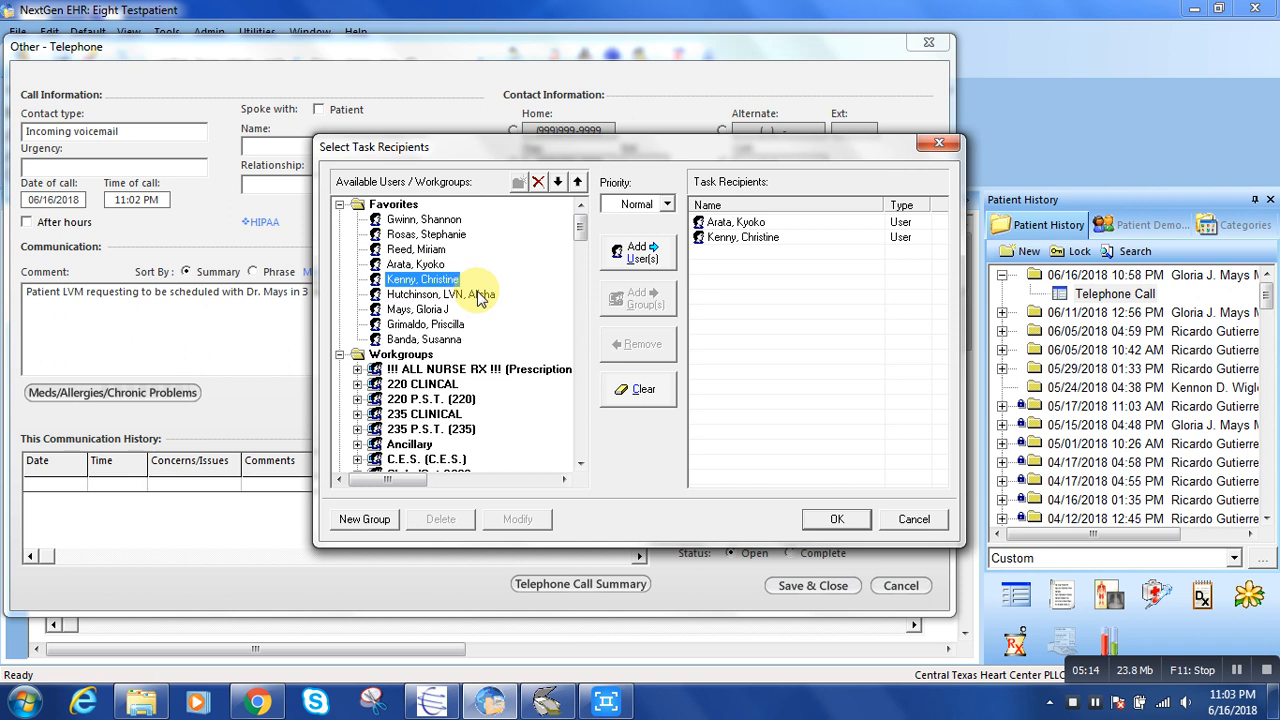
double_click(468, 297)
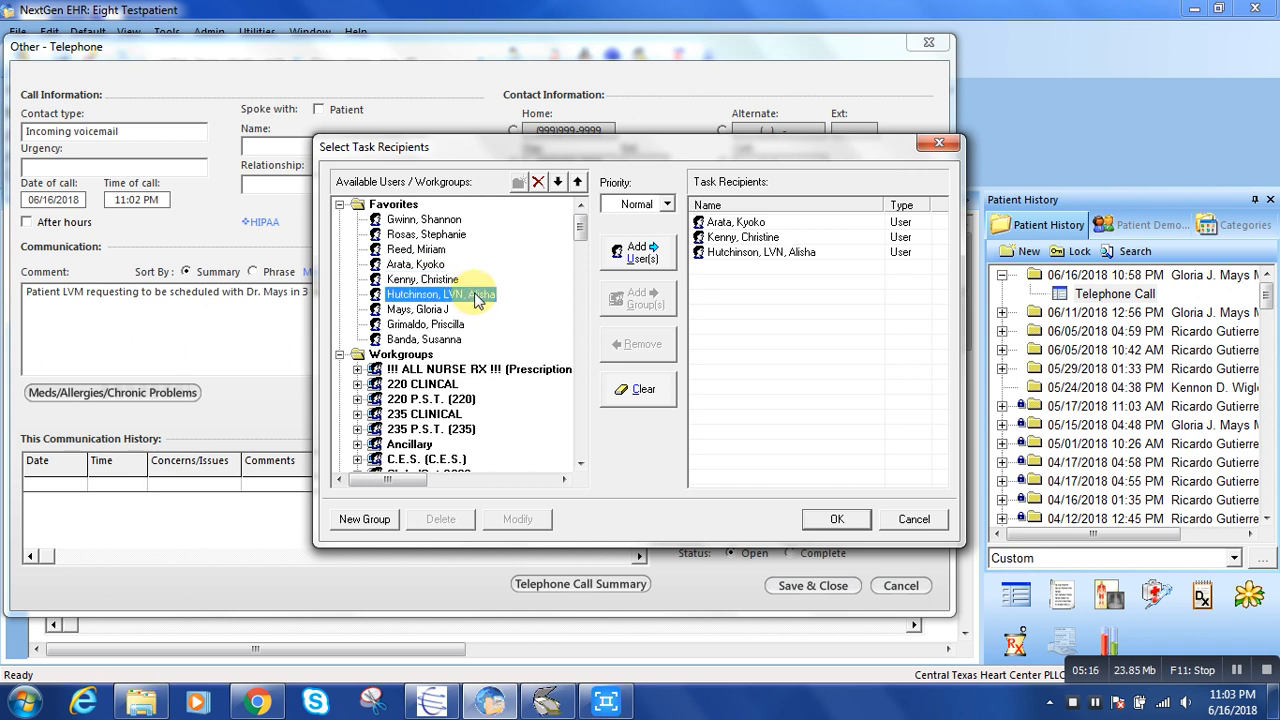
Remove the second and third task recipients, send the voicemail task to the remaining user only, and save the encounter.
click(770, 238)
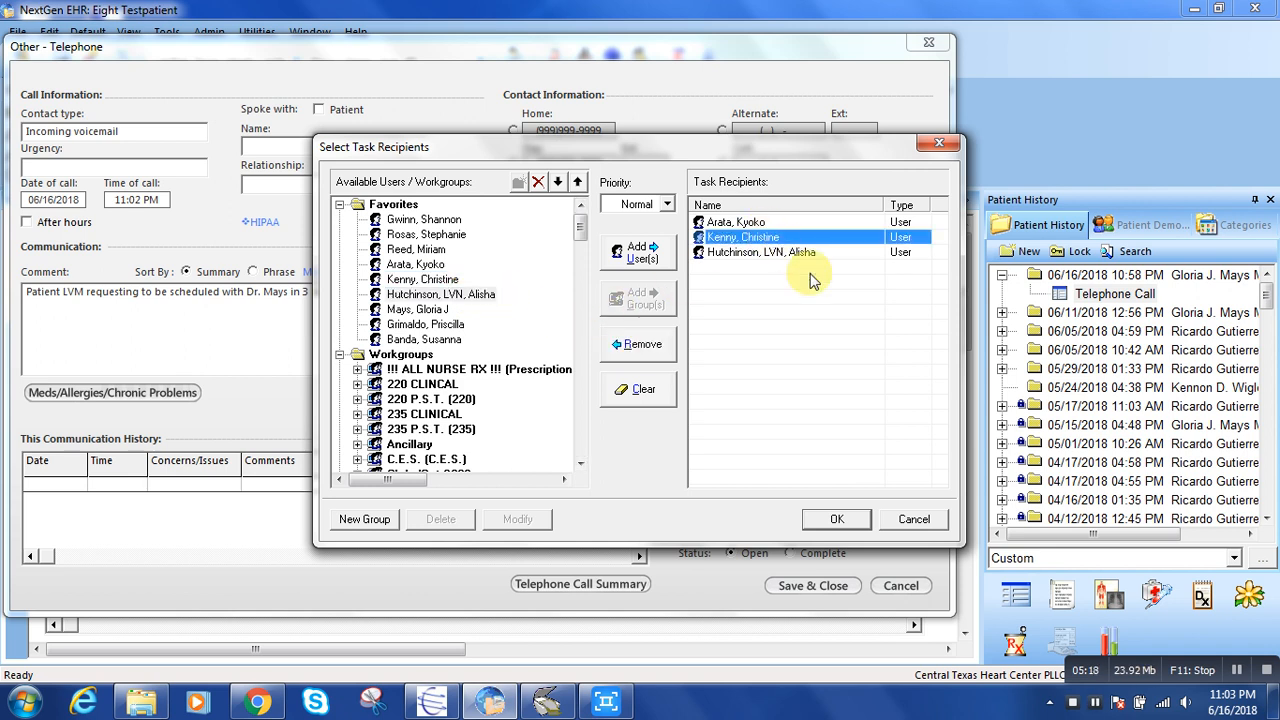
click(643, 345)
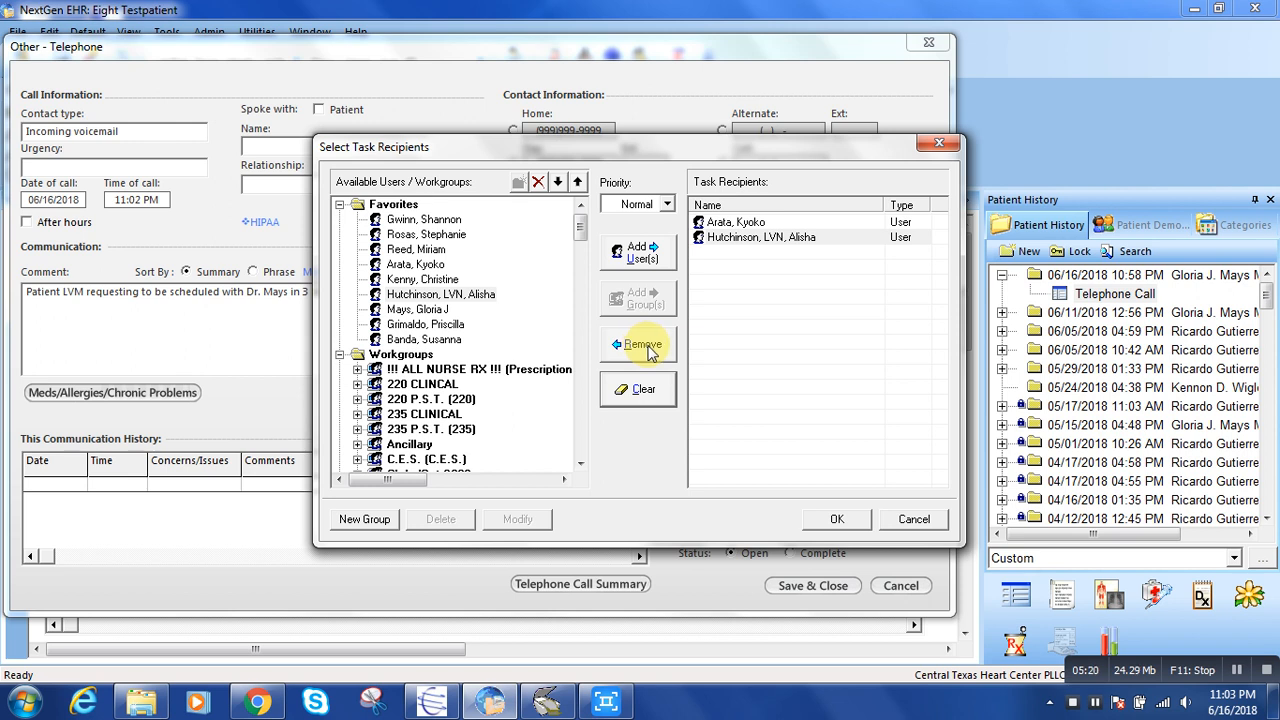
click(758, 238)
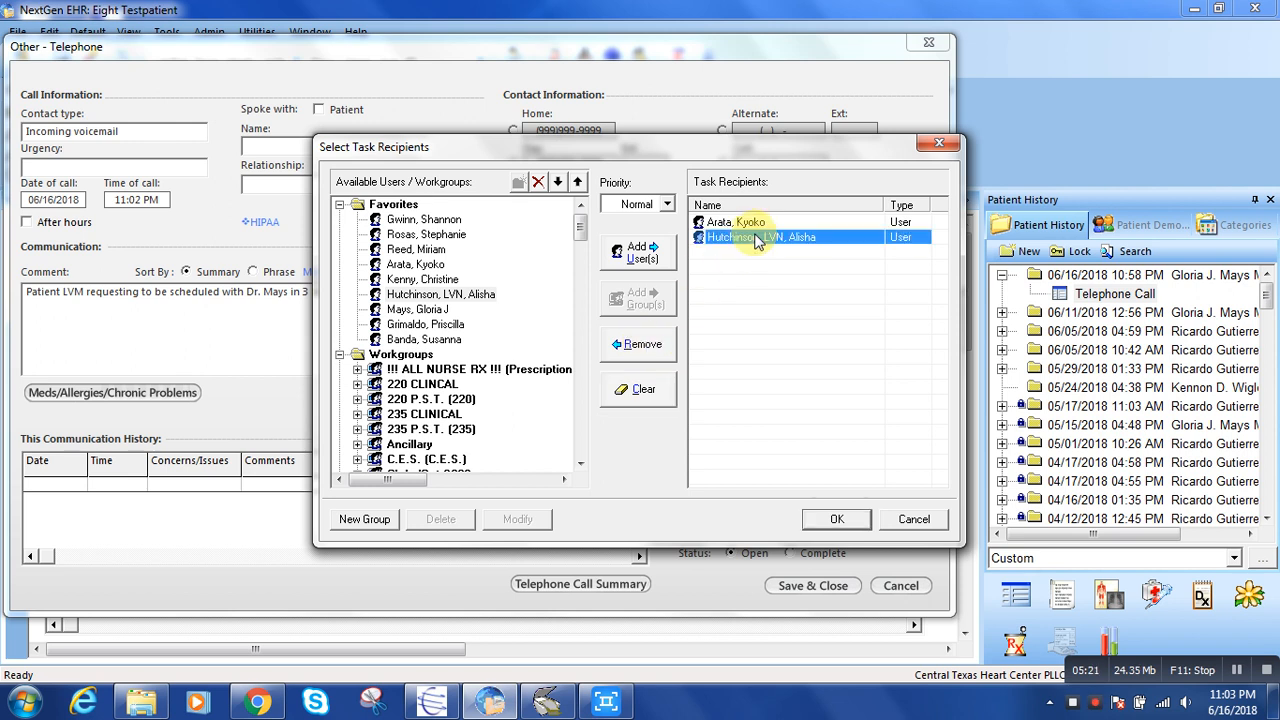
click(660, 350)
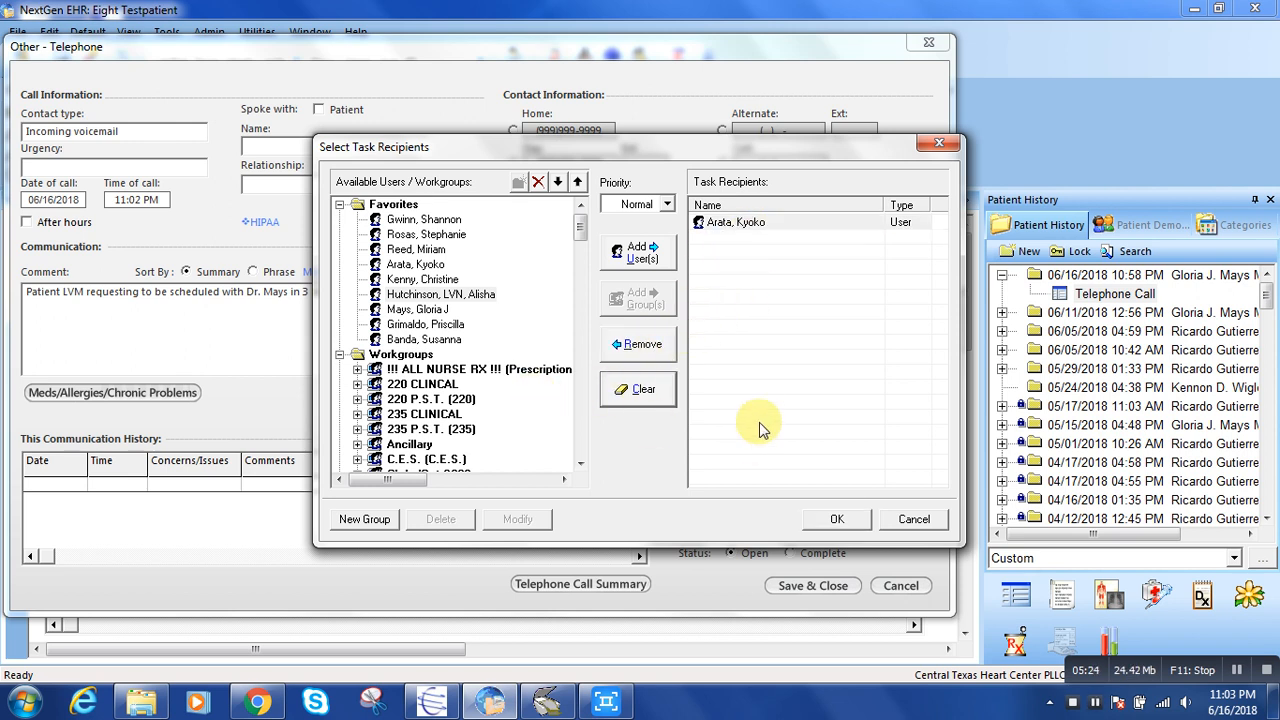
click(837, 519)
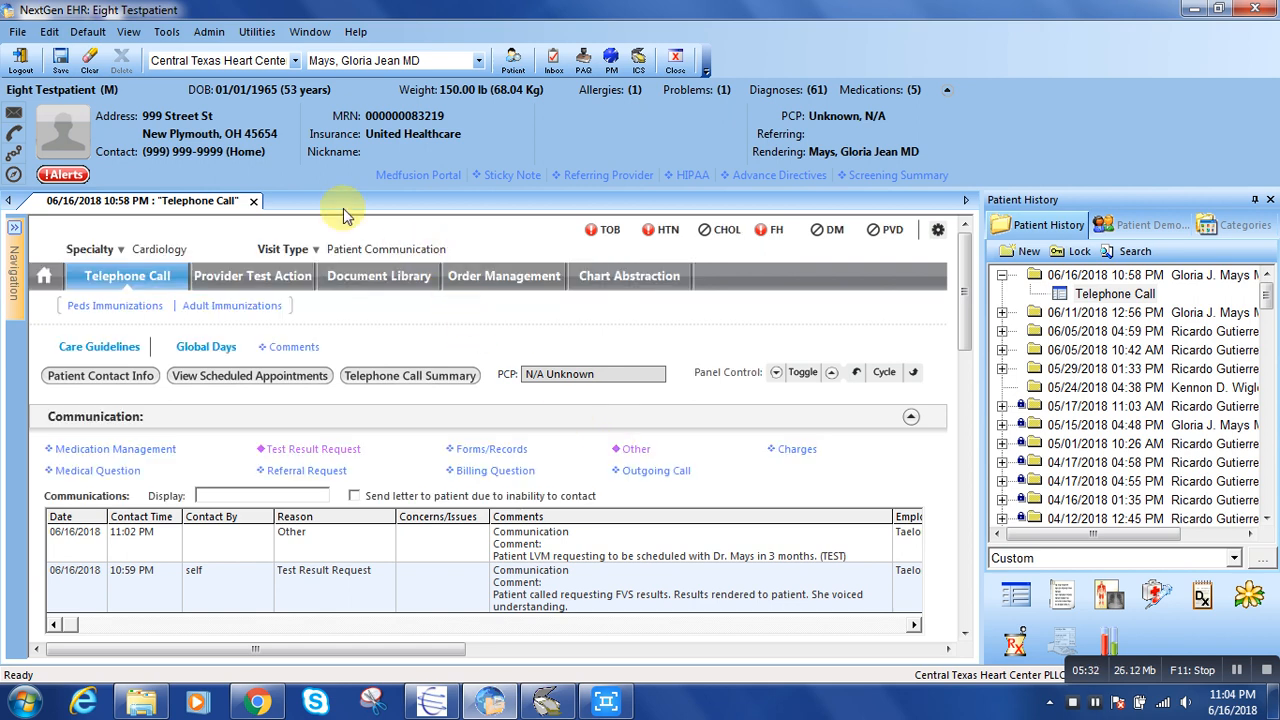
click(62, 62)
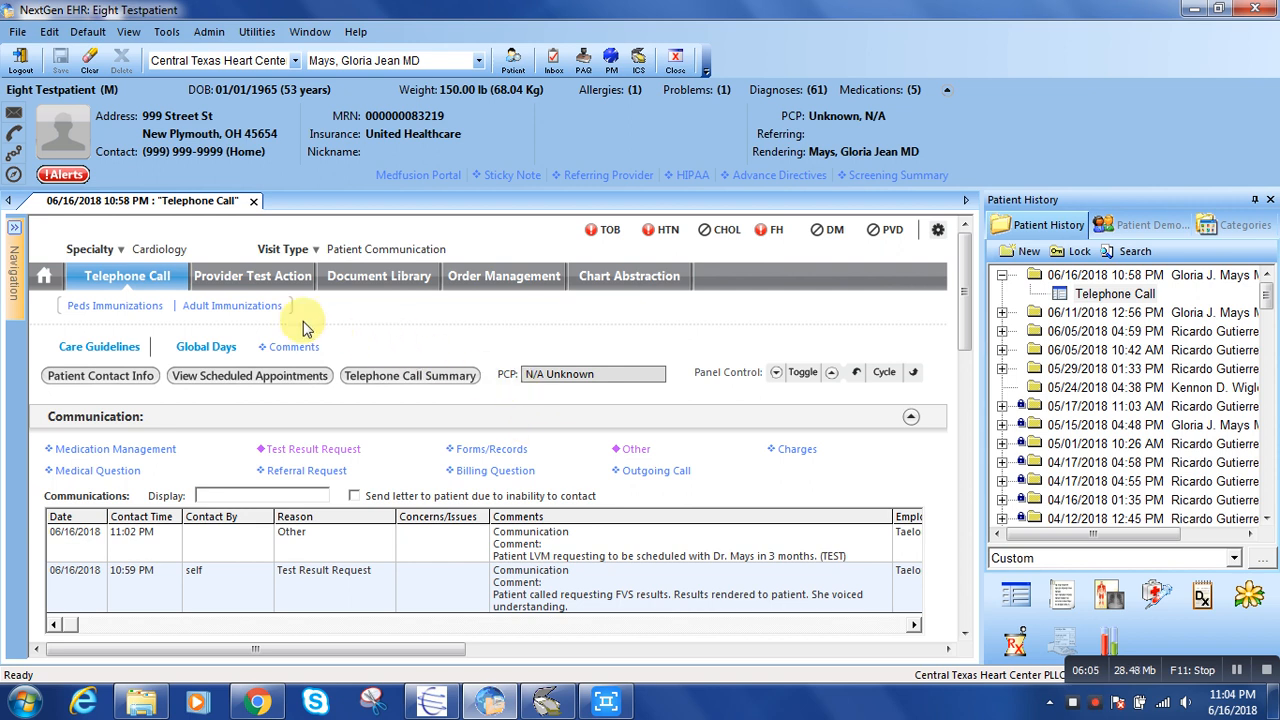
Enter the note TEST under Action Items/Log in the Provider Test Action template.
click(259, 281)
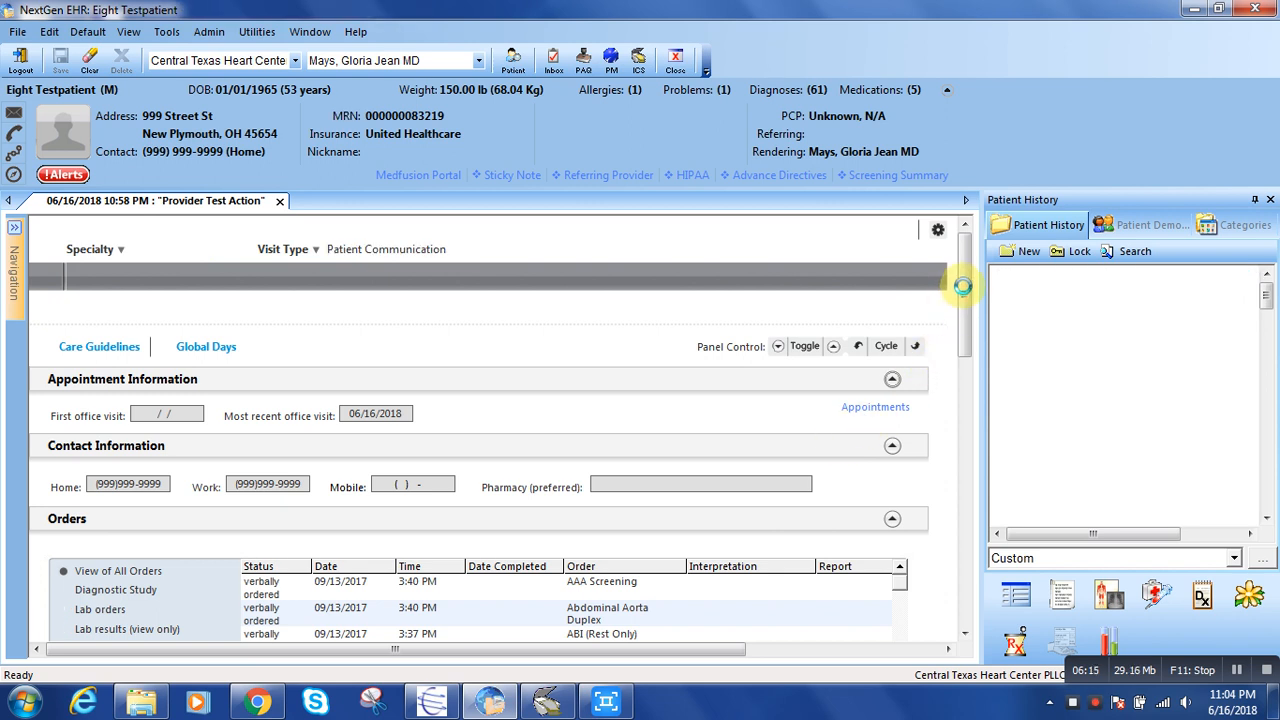
drag(963, 282, 960, 418)
click(283, 417)
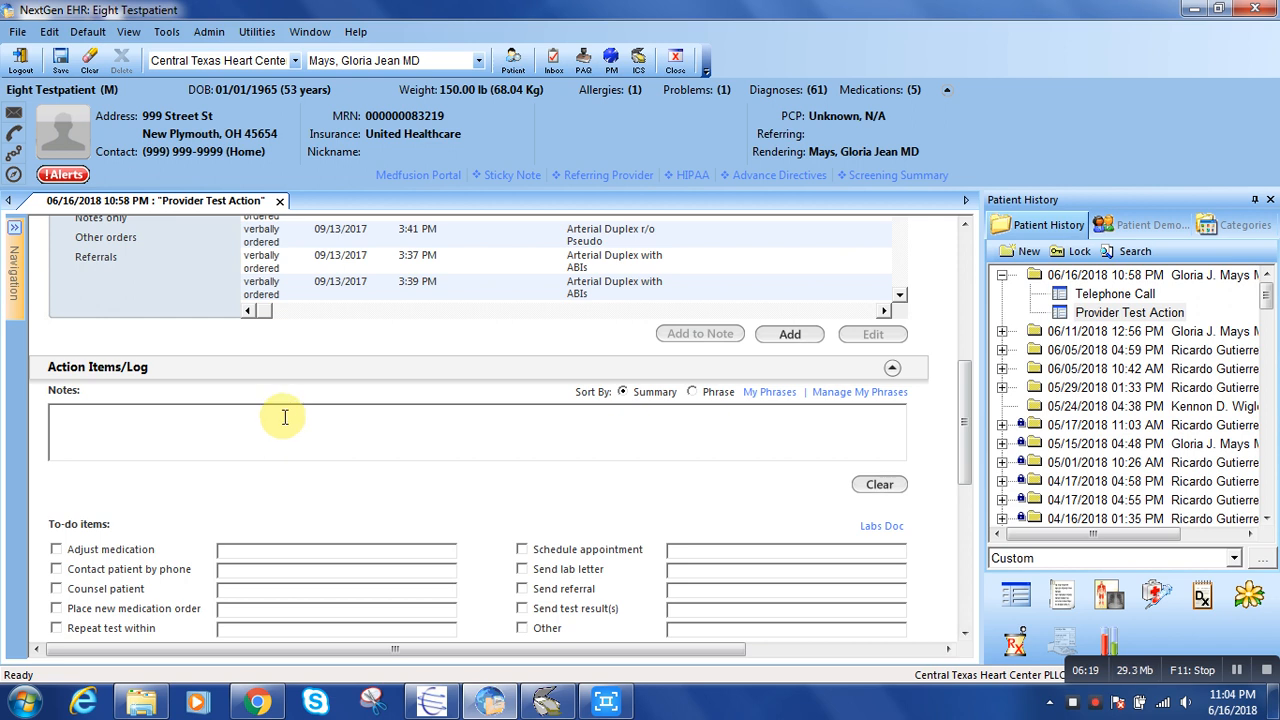
text(TEST)
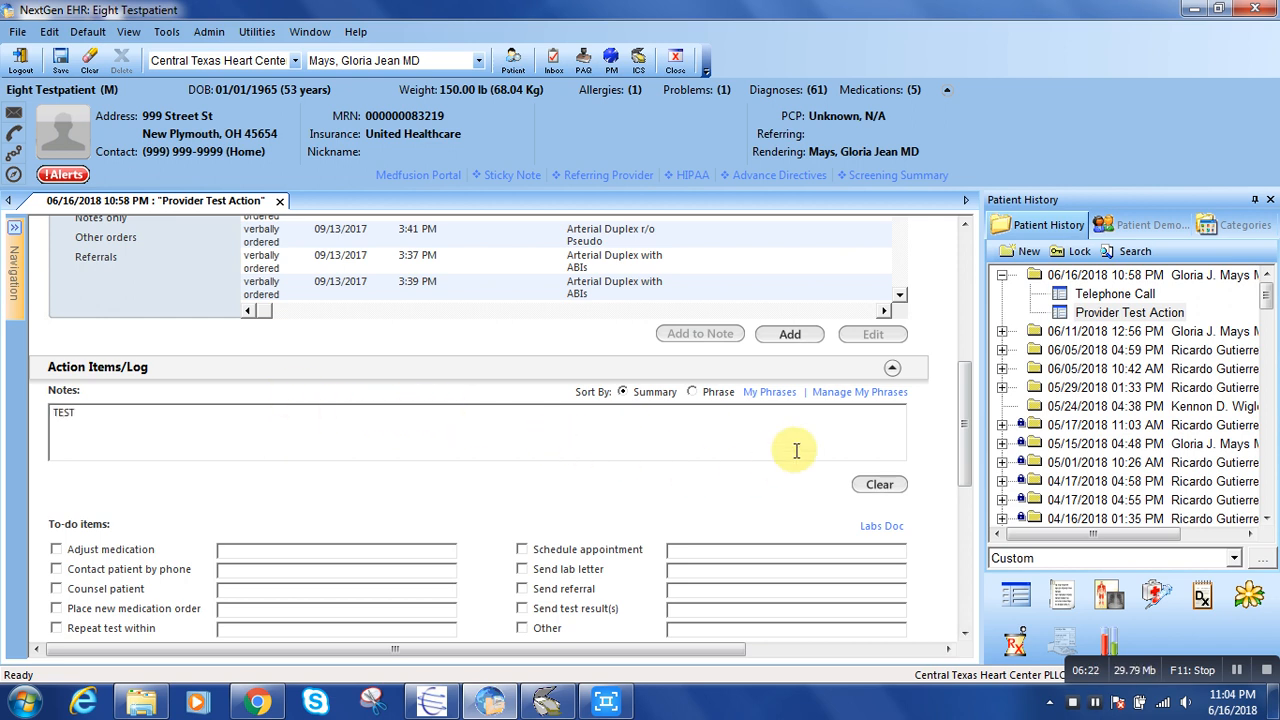
Save and task the note, adding and removing the fourth Favorites user, and finish without recipients, declining to add it to the own To Do list.
drag(963, 413, 968, 447)
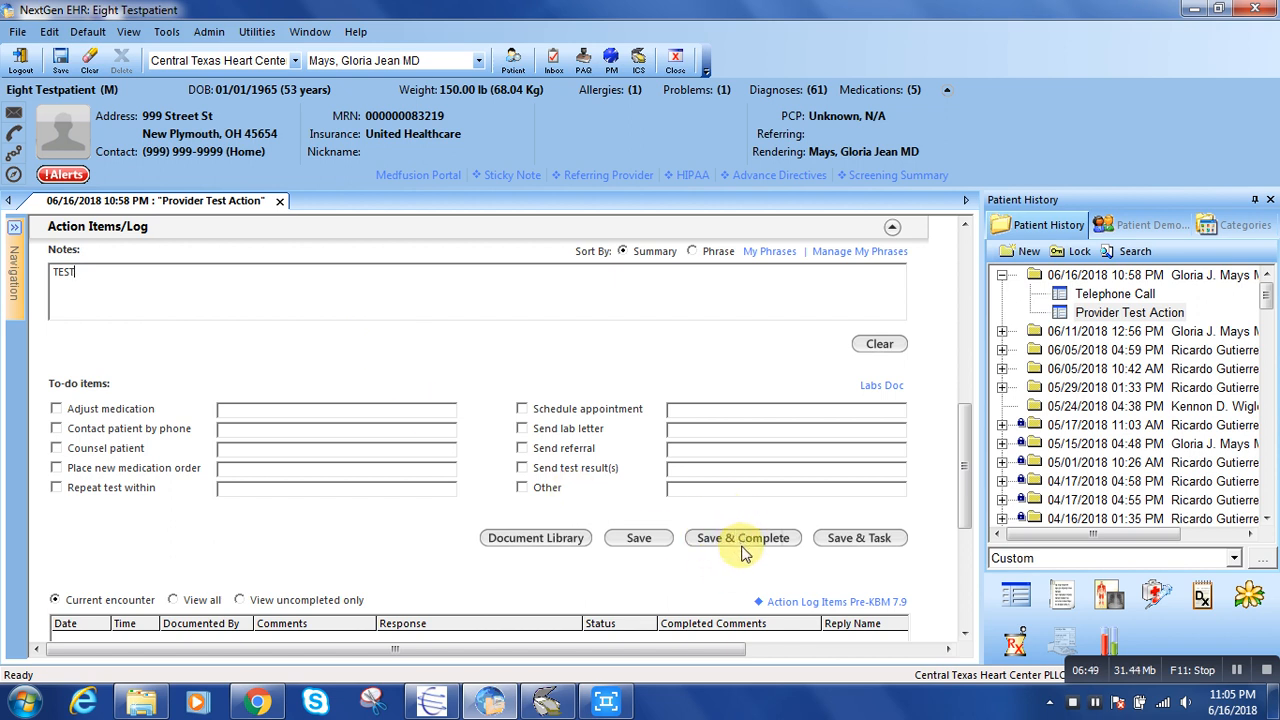
click(866, 540)
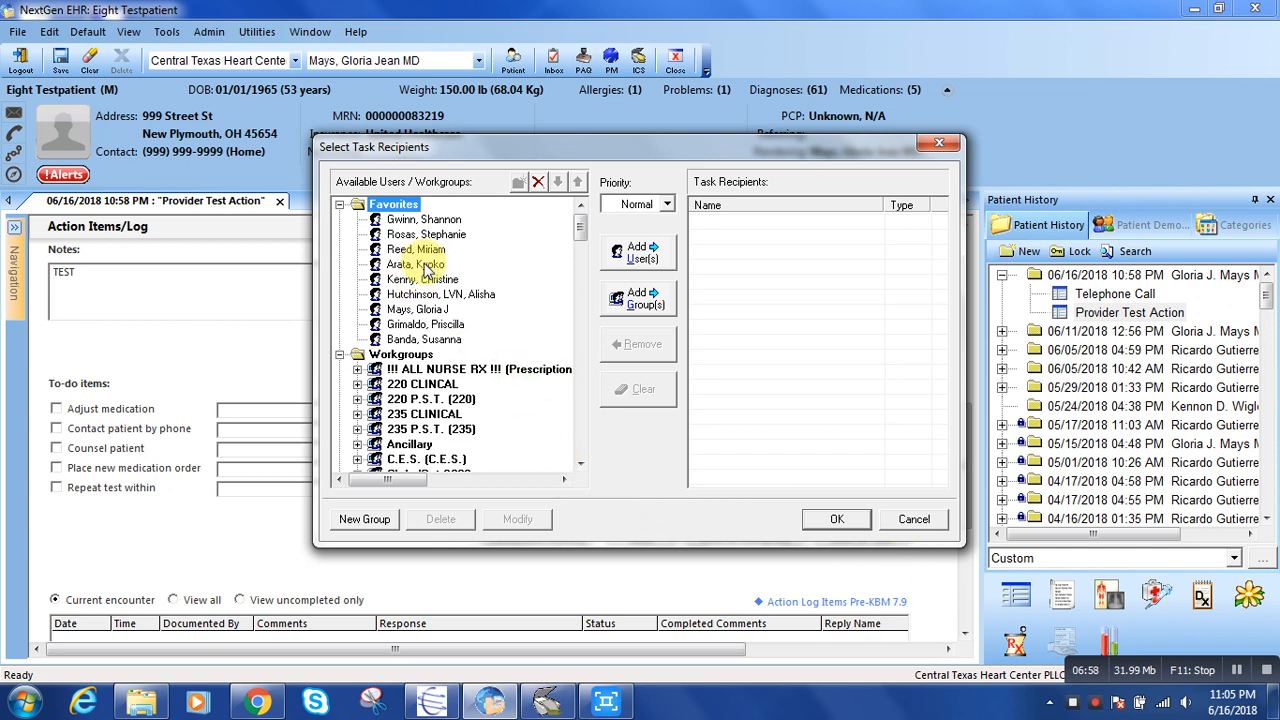
double_click(425, 265)
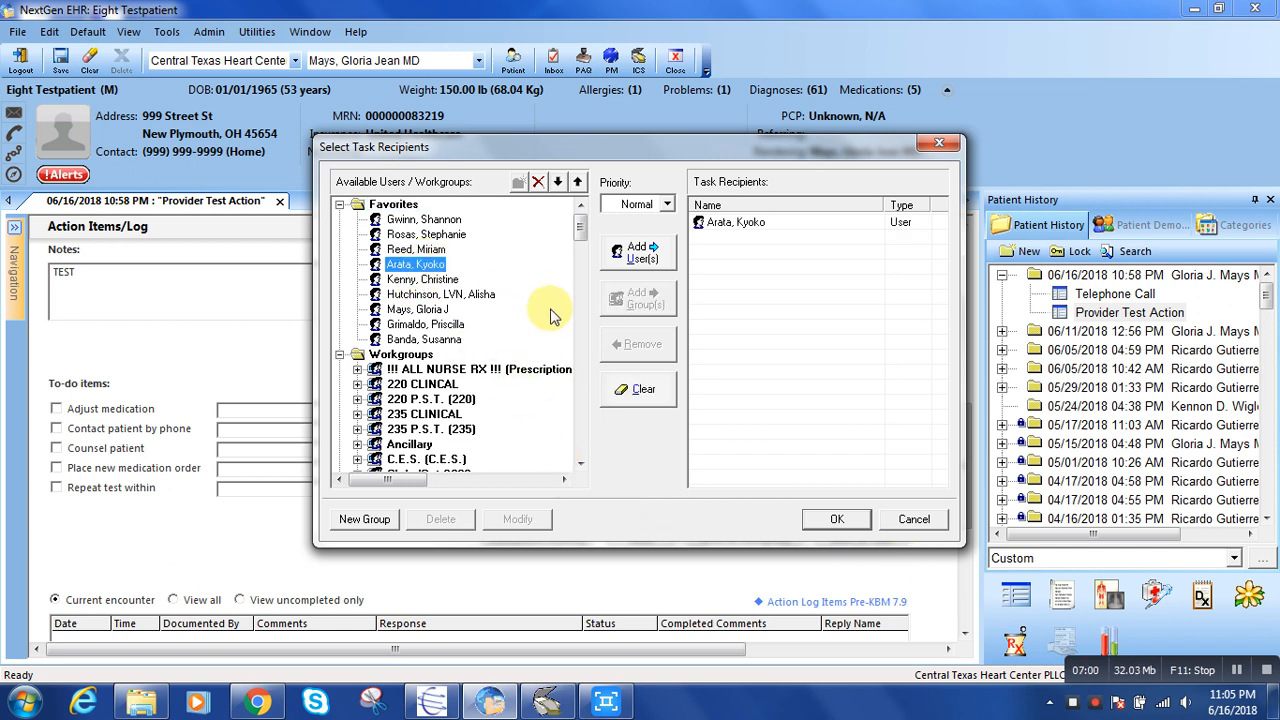
click(706, 222)
click(648, 344)
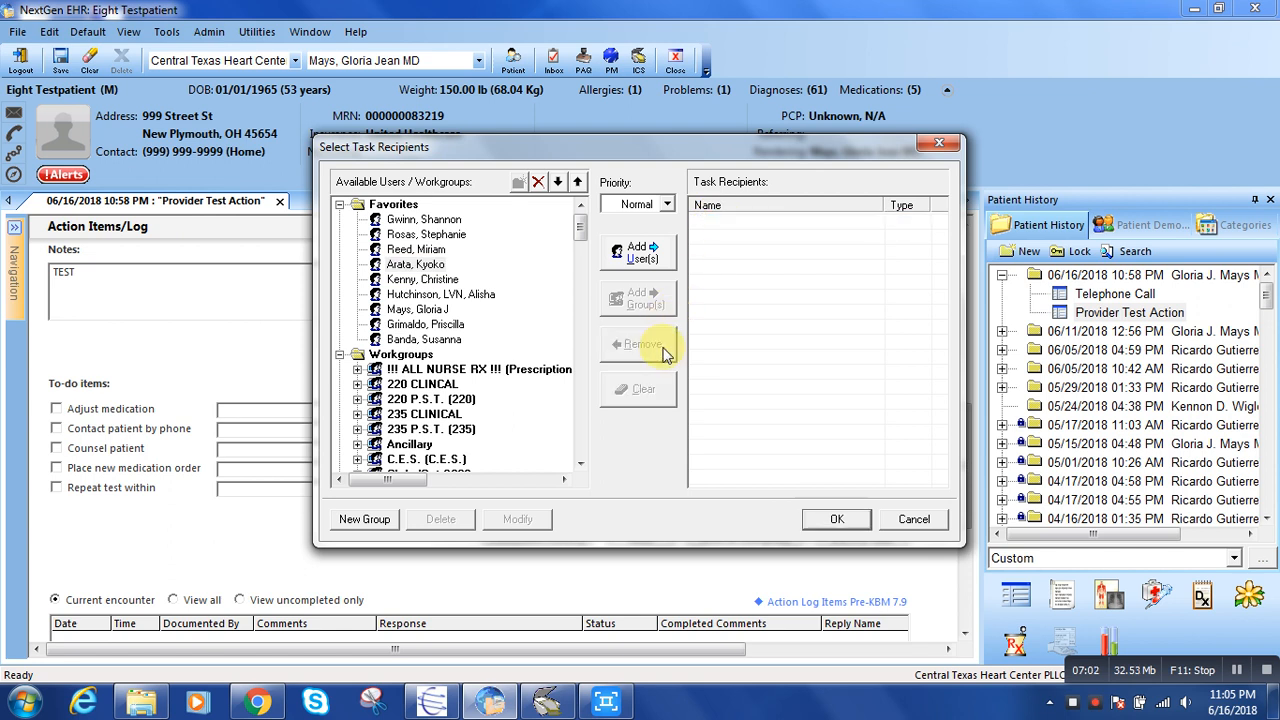
click(831, 520)
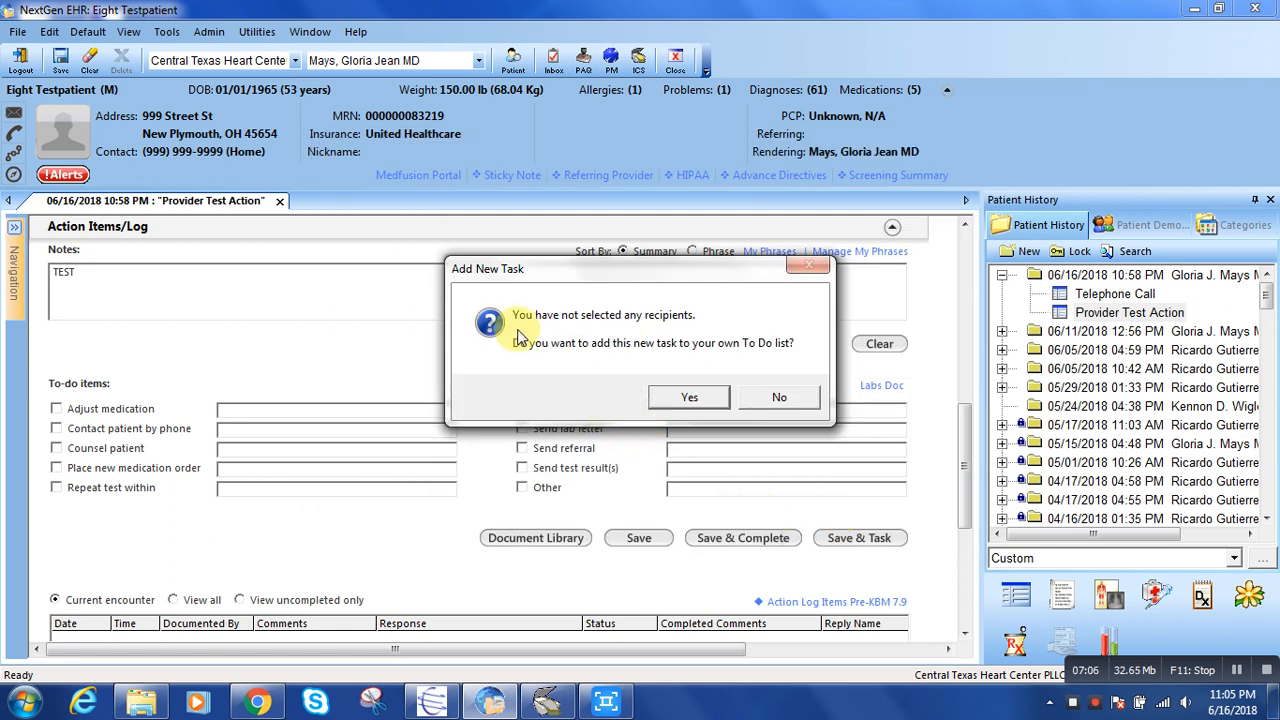
click(779, 397)
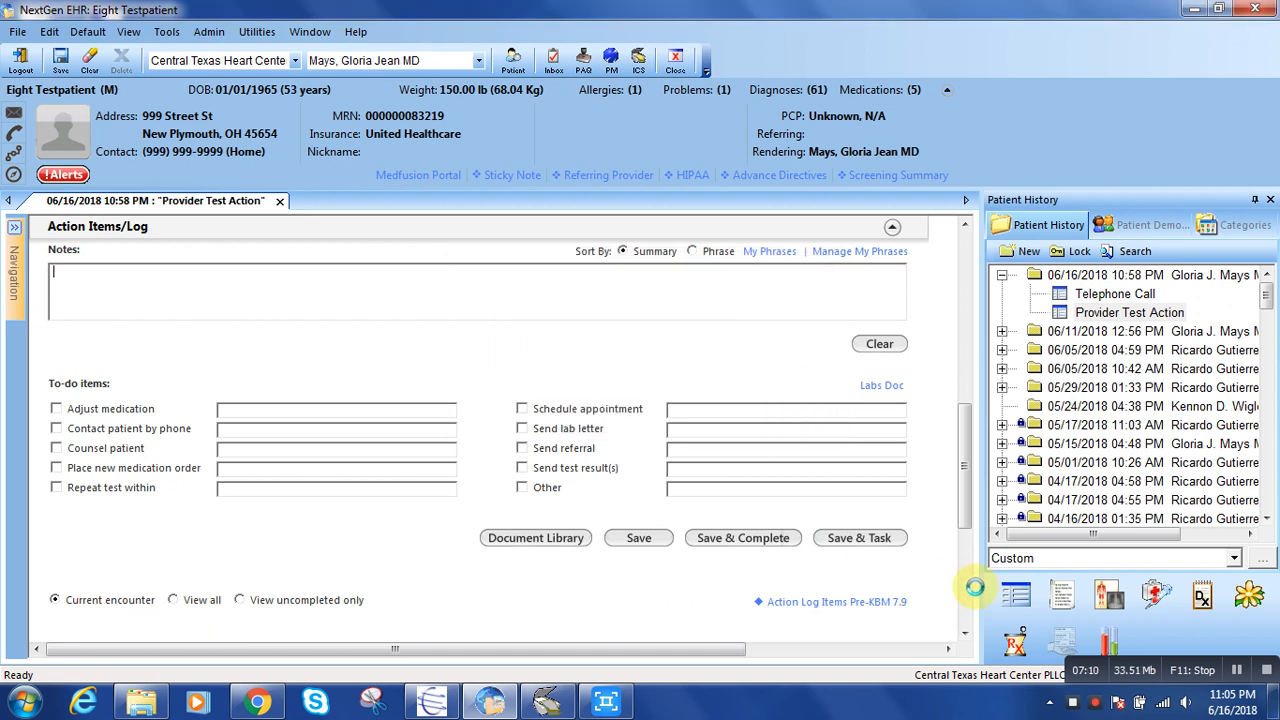
Start a new task from the Work Flow inbox with subject TEST and description TEST MESSAGE.
drag(962, 493, 966, 322)
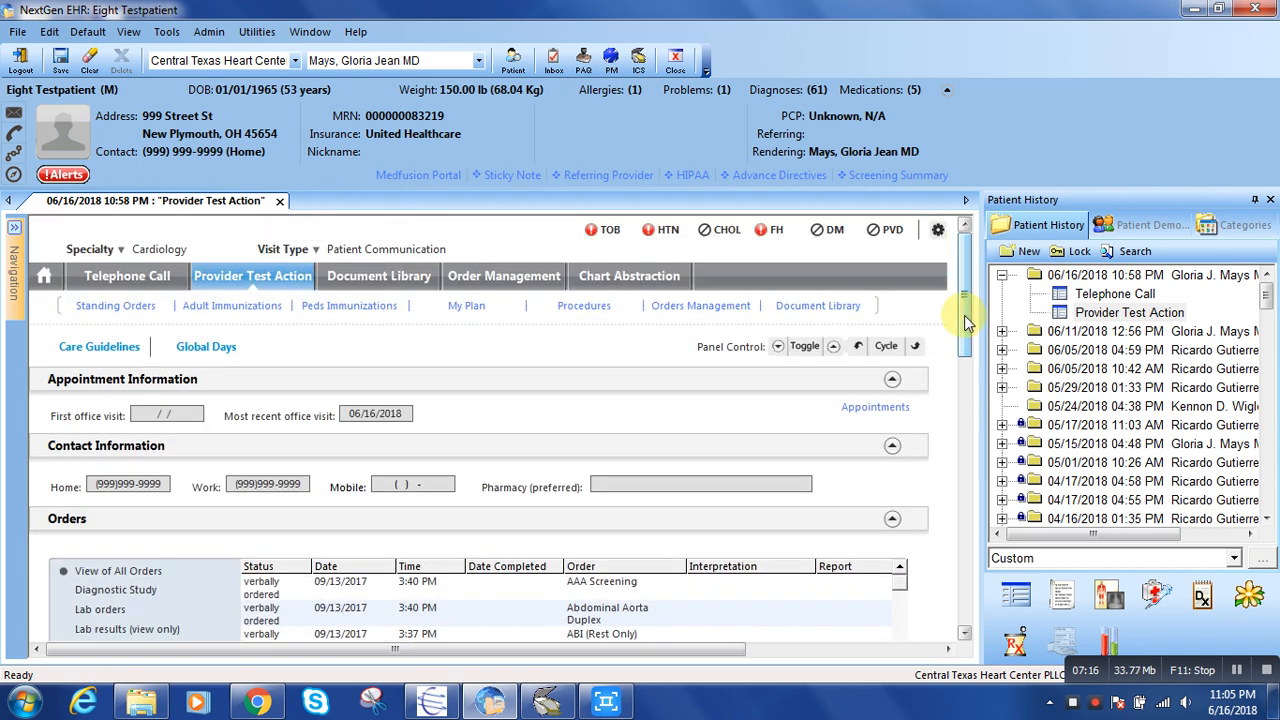
click(555, 62)
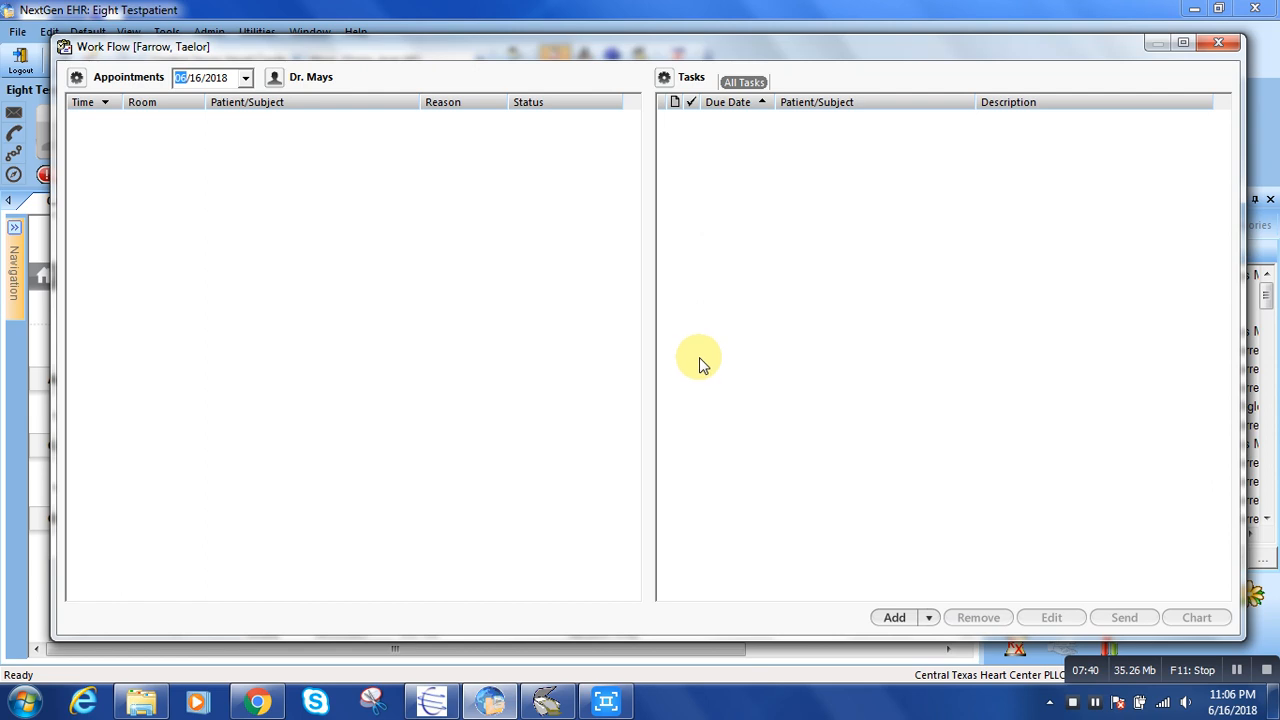
click(895, 618)
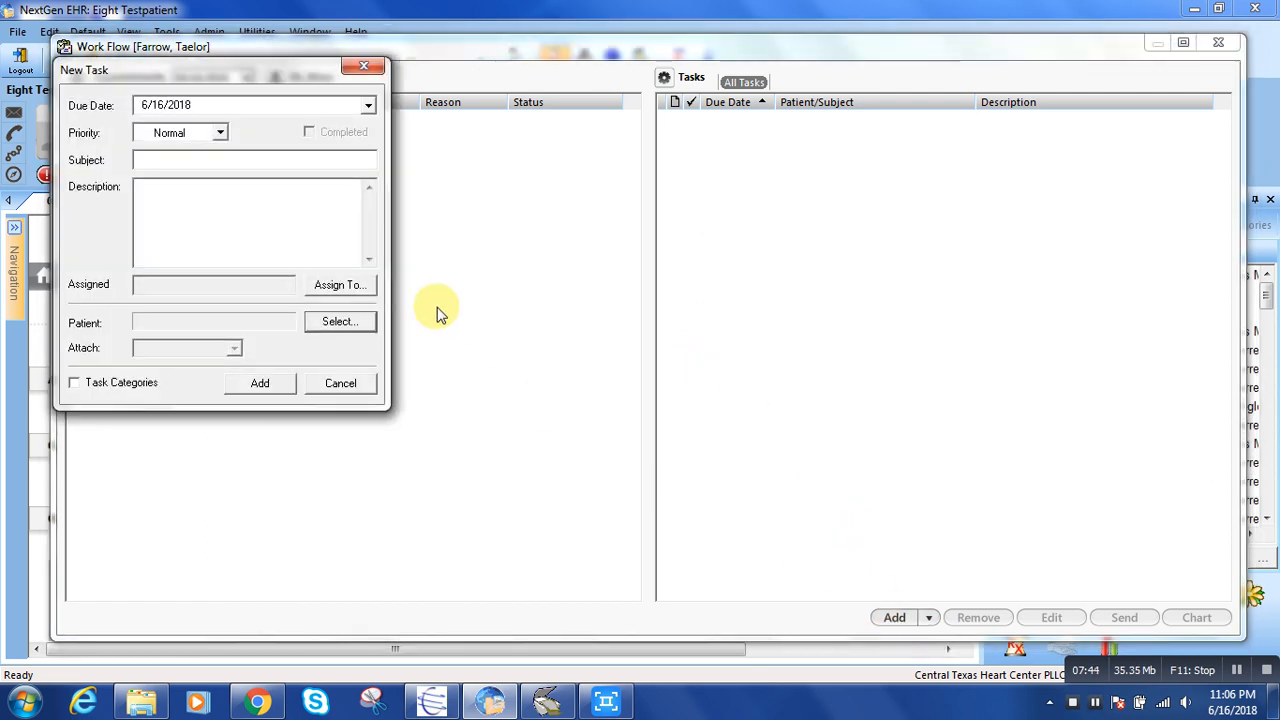
click(204, 160)
text(TEST)
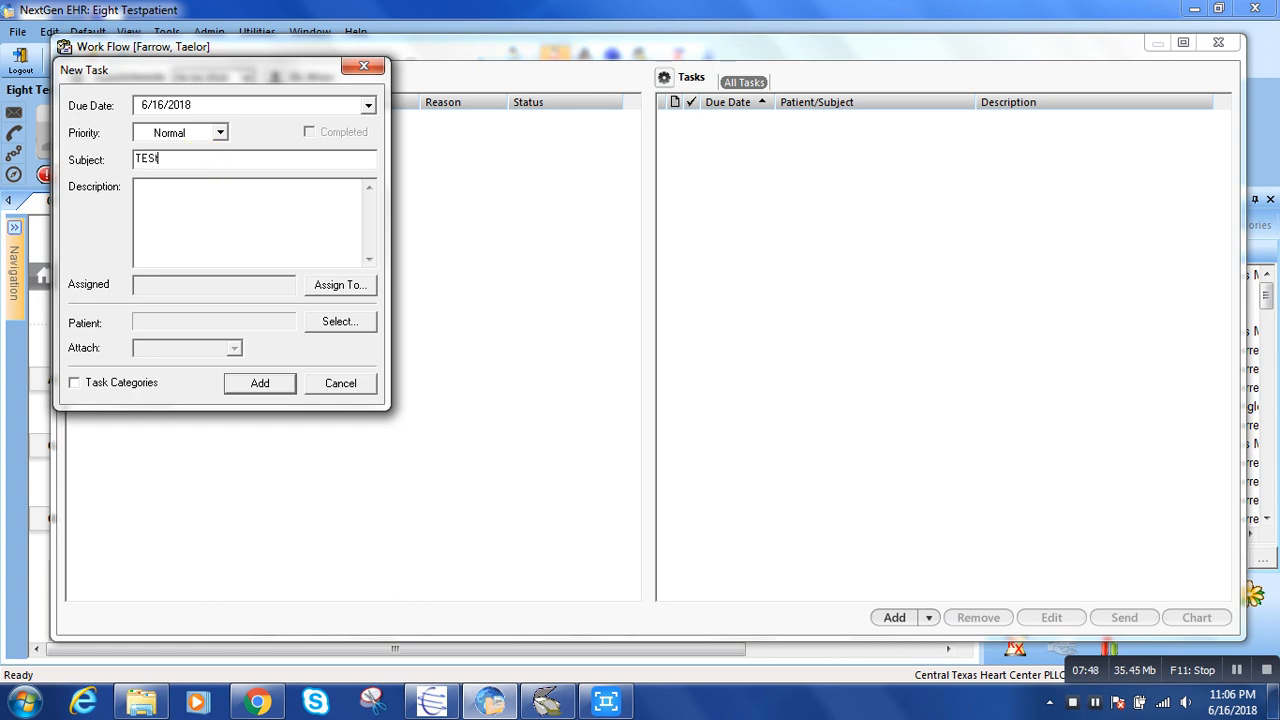
click(200, 232)
text(TEST MESSAGE)
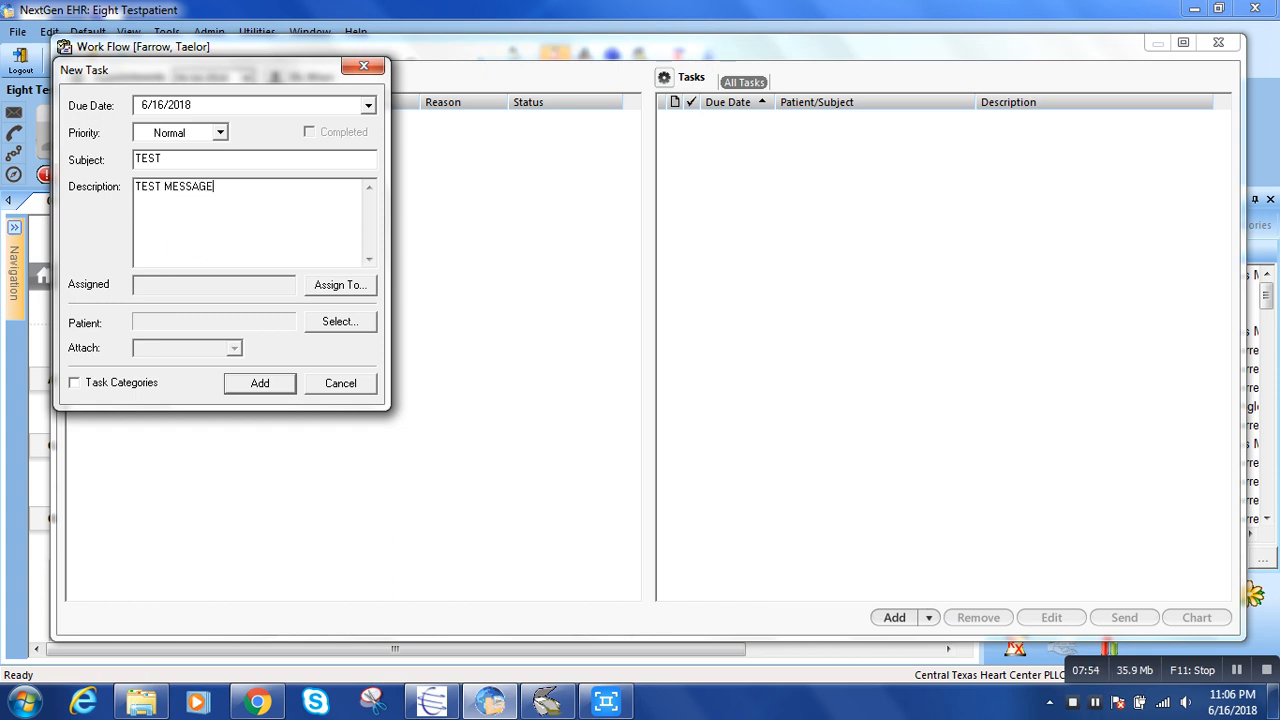
Assign the new task to the fourth user in Favorites.
click(345, 287)
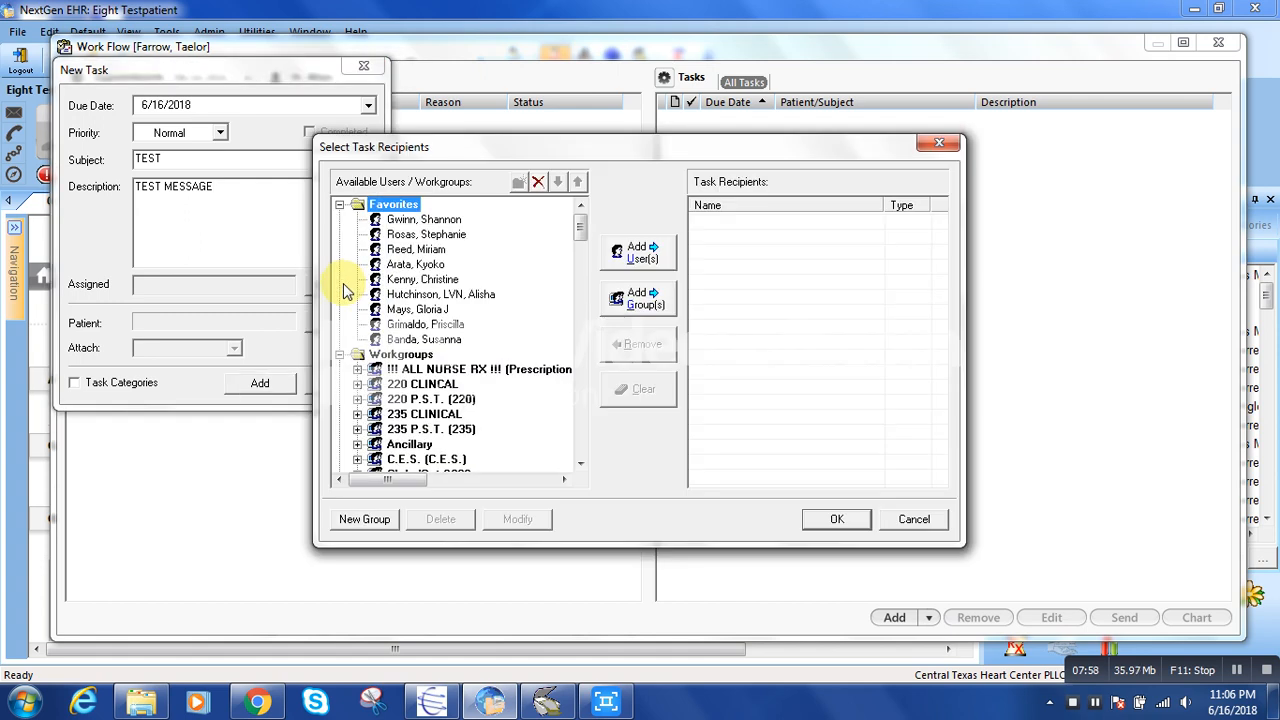
double_click(422, 265)
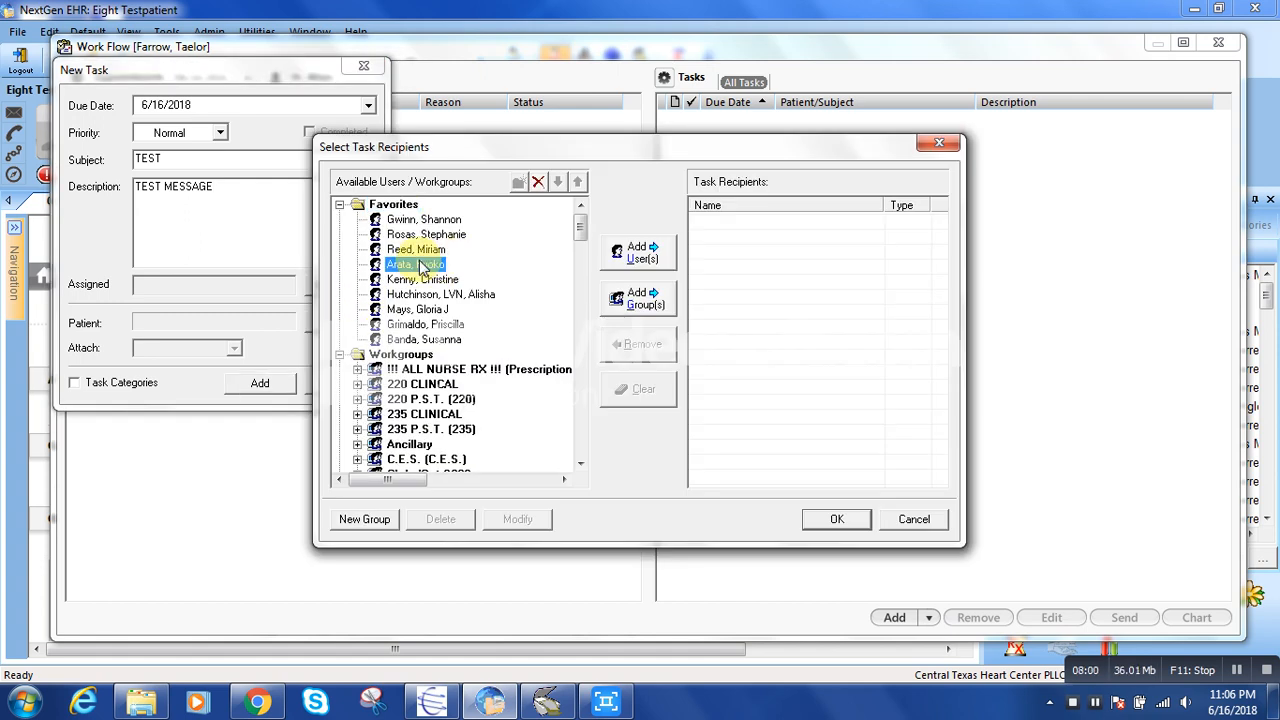
click(837, 519)
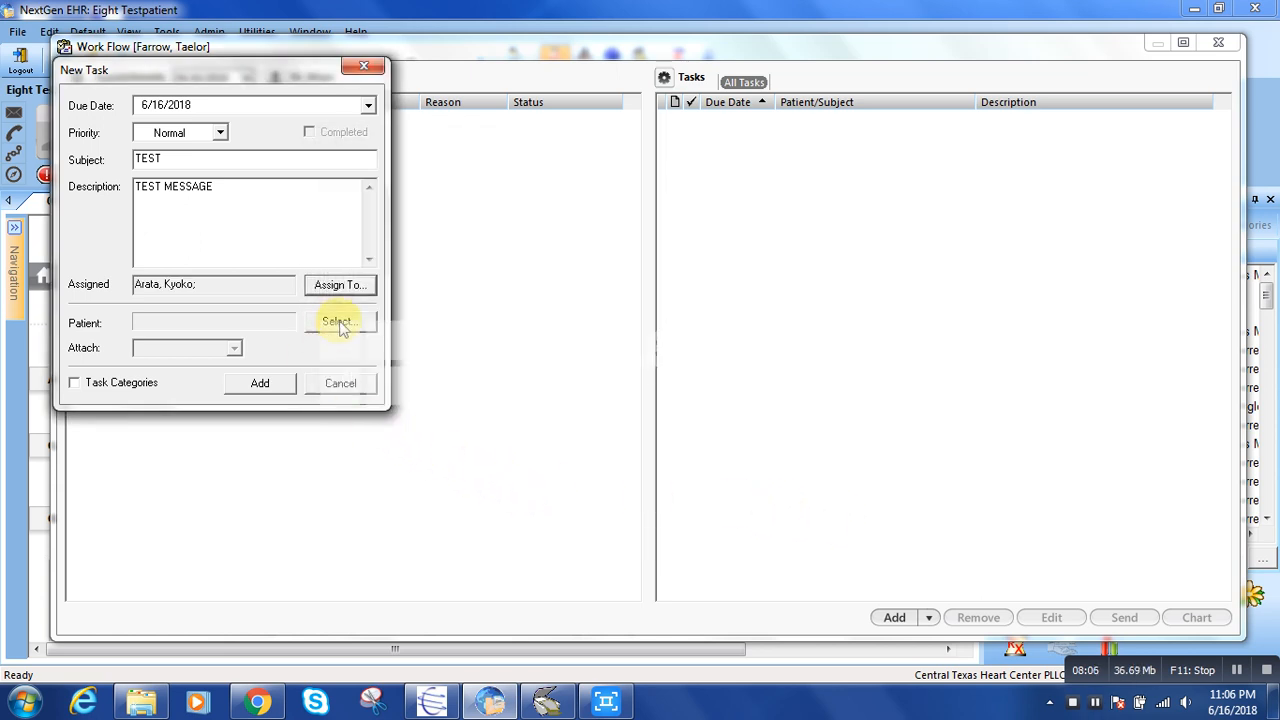
Look up the test patient by last name and link the first matching patient to the task.
click(342, 327)
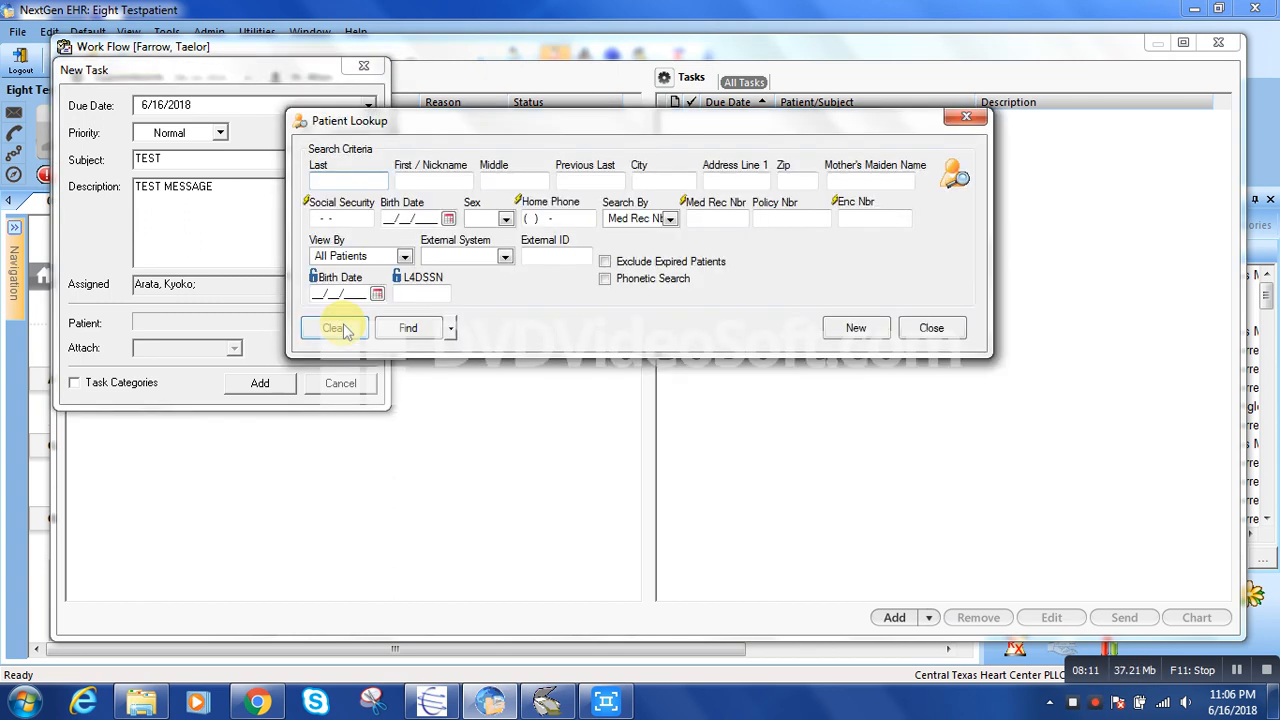
text(TESTPATIENT)
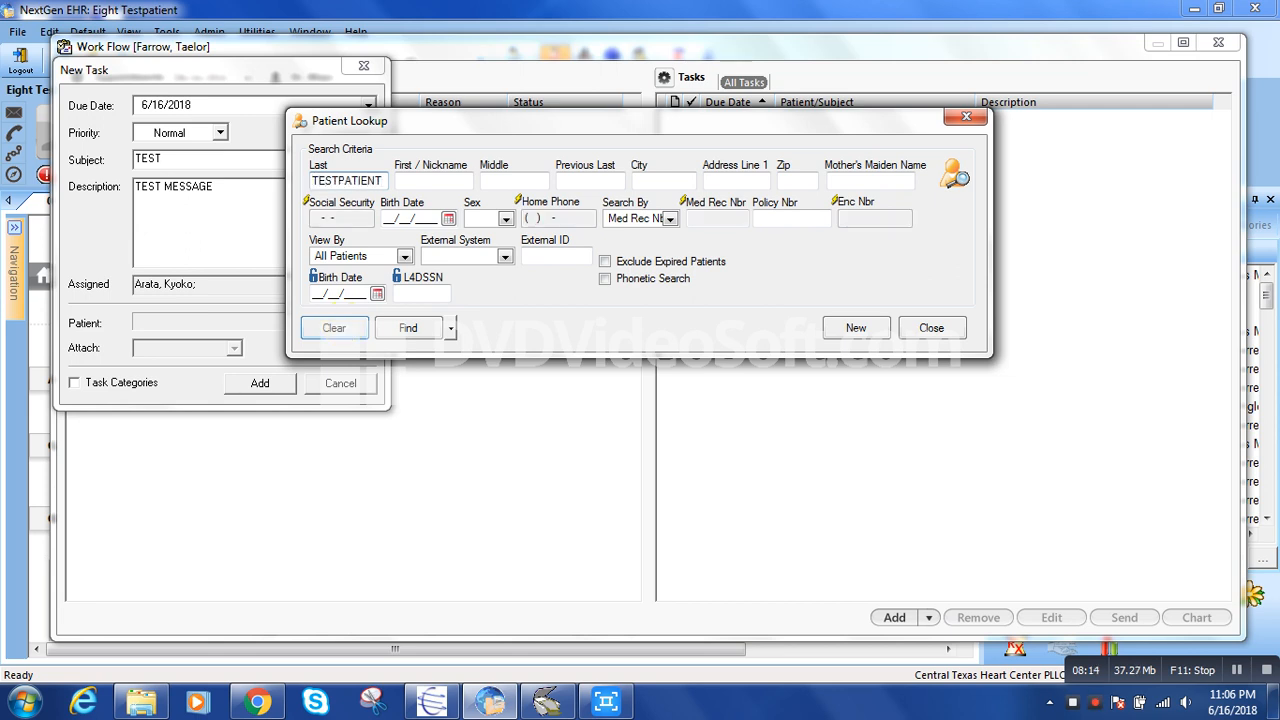
key(Return)
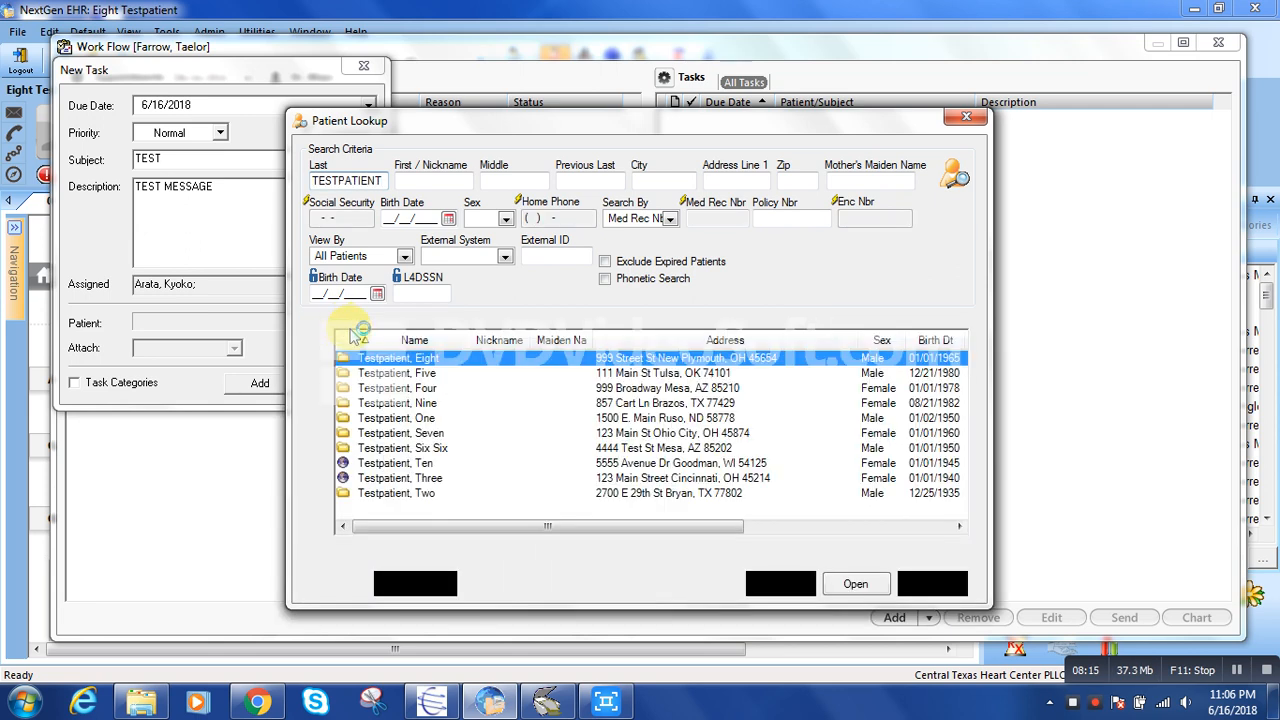
double_click(443, 362)
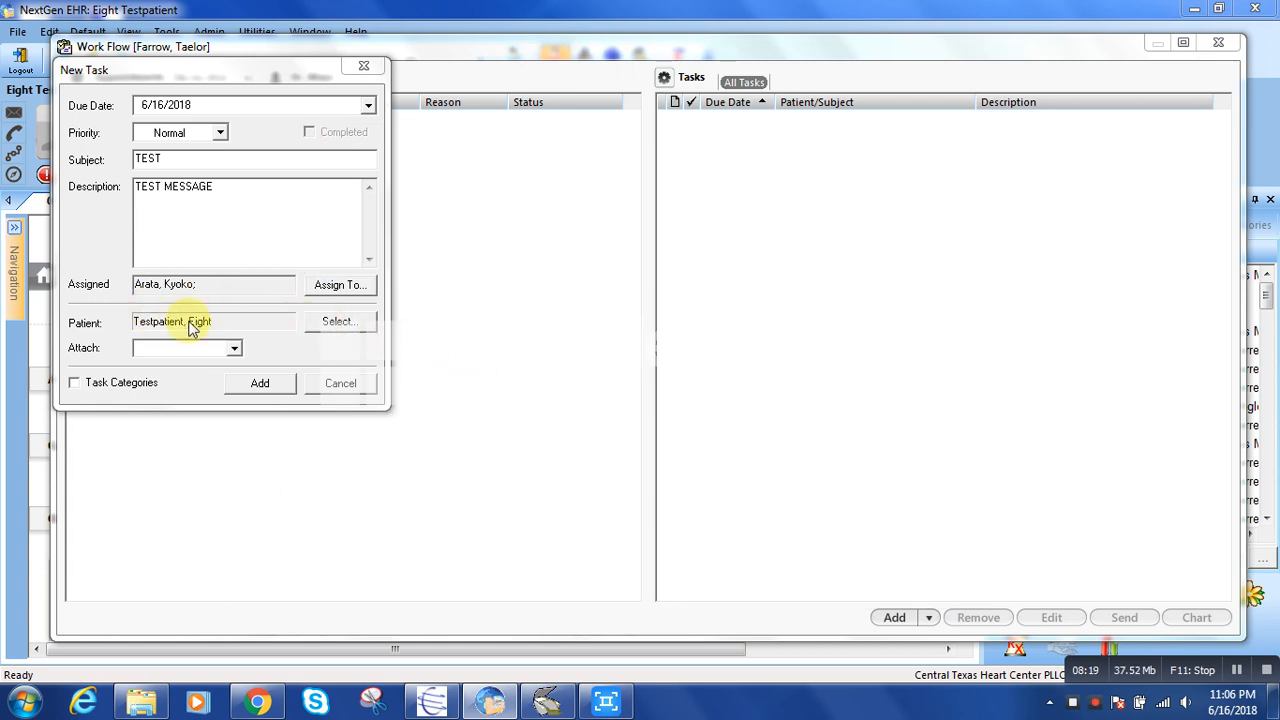
Check the attachment types but leave the attachment empty, add the task, and close the Work Flow window.
click(236, 348)
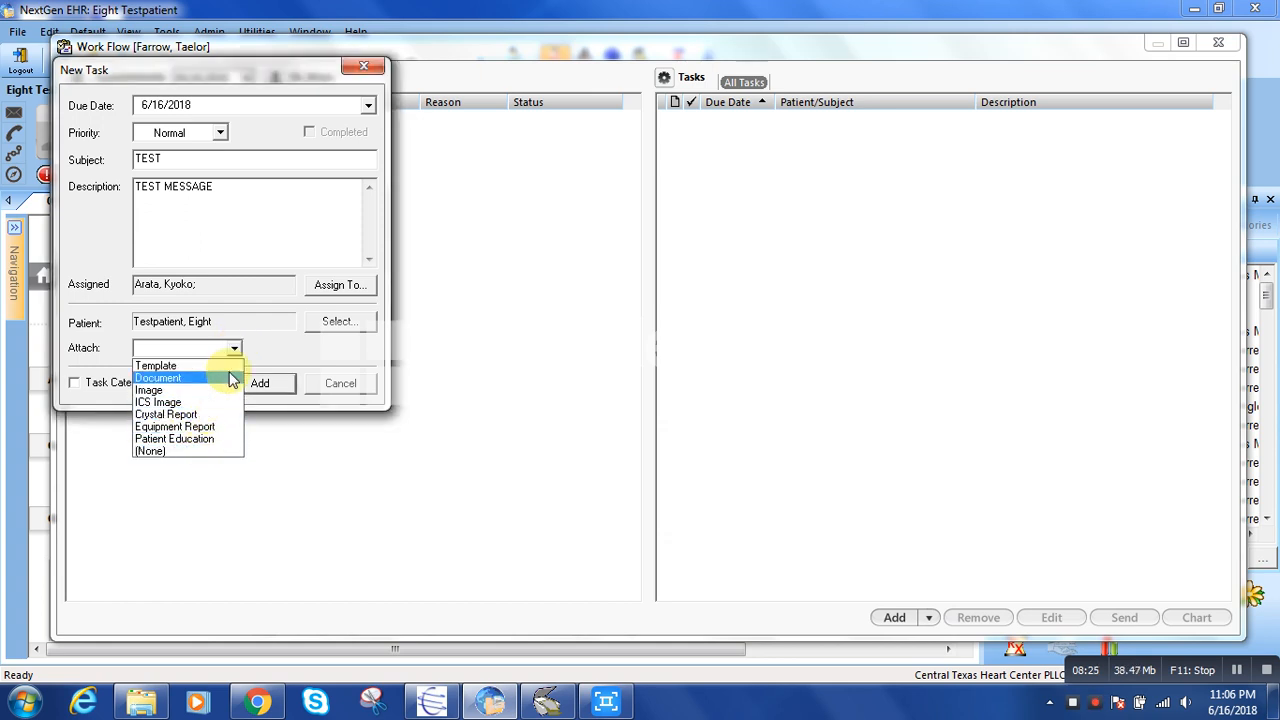
click(233, 348)
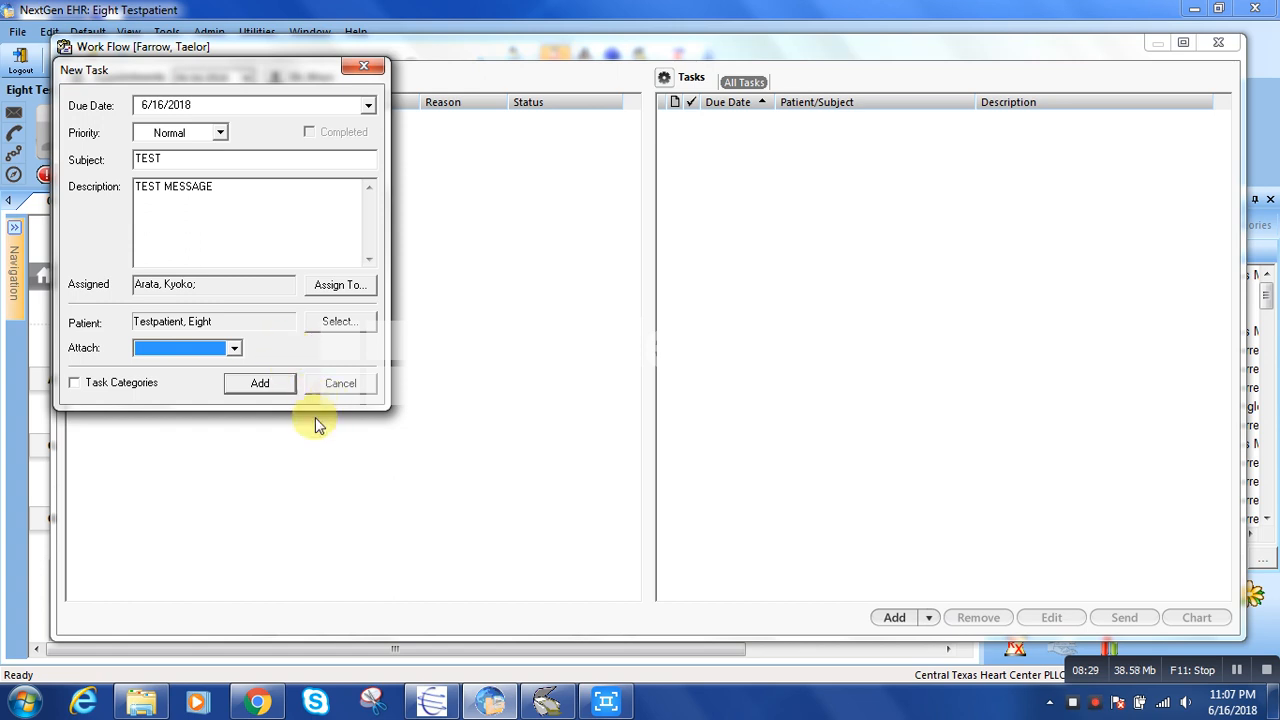
click(260, 385)
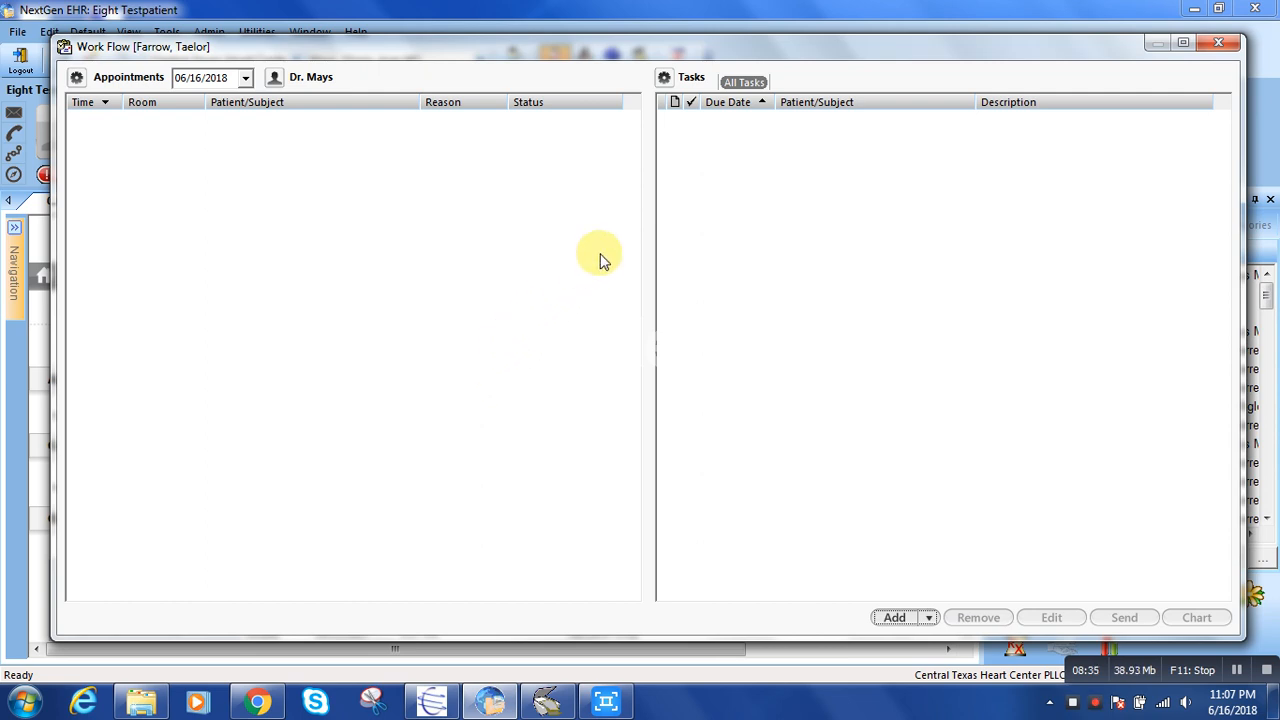
click(1218, 42)
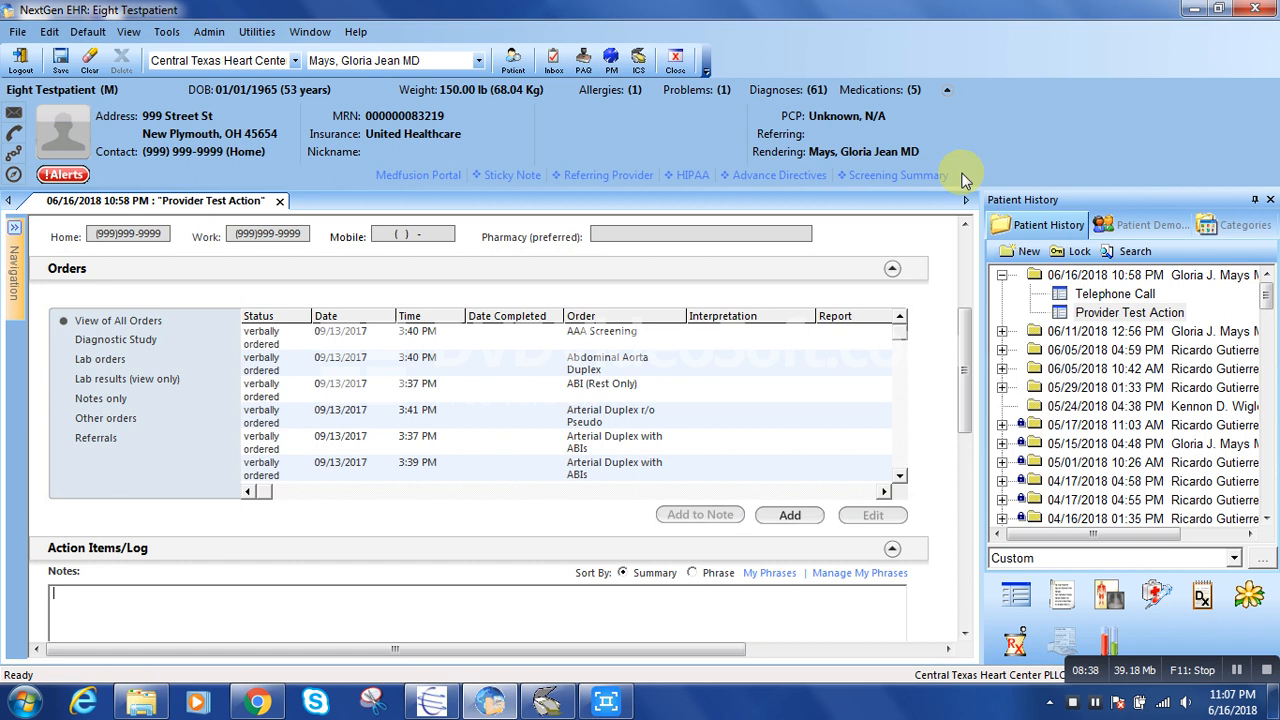